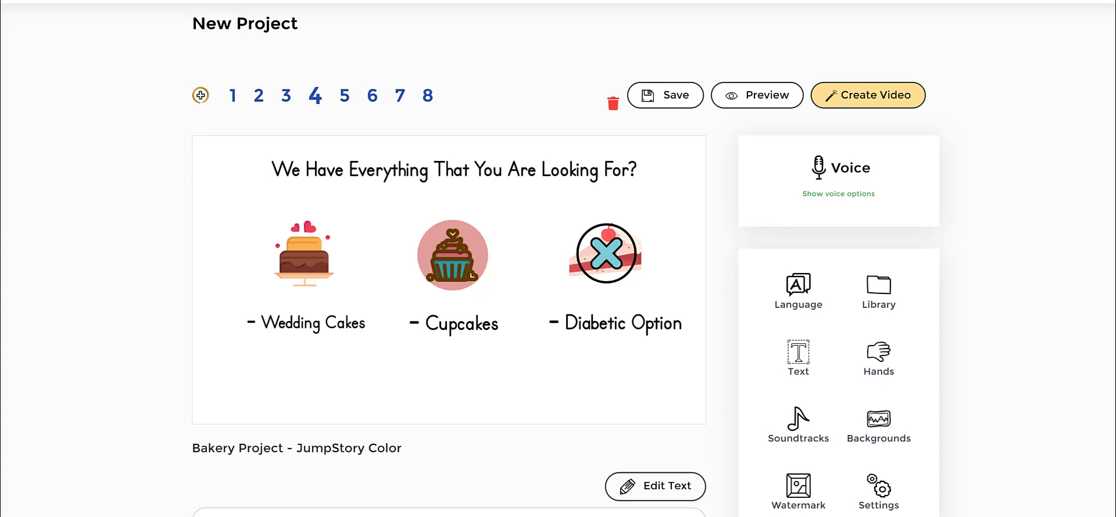
Open the image library and browse the built-in bakery icon collection
{"action": "mouse_move", "coordinate": [857, 264]}
{"action": "left_mouse_down"}
{"action": "mouse_move", "coordinate": [891, 253]}
{"action": "mouse_move", "coordinate": [974, 273]}
{"action": "mouse_move", "coordinate": [936, 328]}
{"action": "mouse_move", "coordinate": [858, 323]}
{"action": "mouse_move", "coordinate": [839, 258]}
{"action": "mouse_move", "coordinate": [864, 254]}
{"action": "left_mouse_up"}
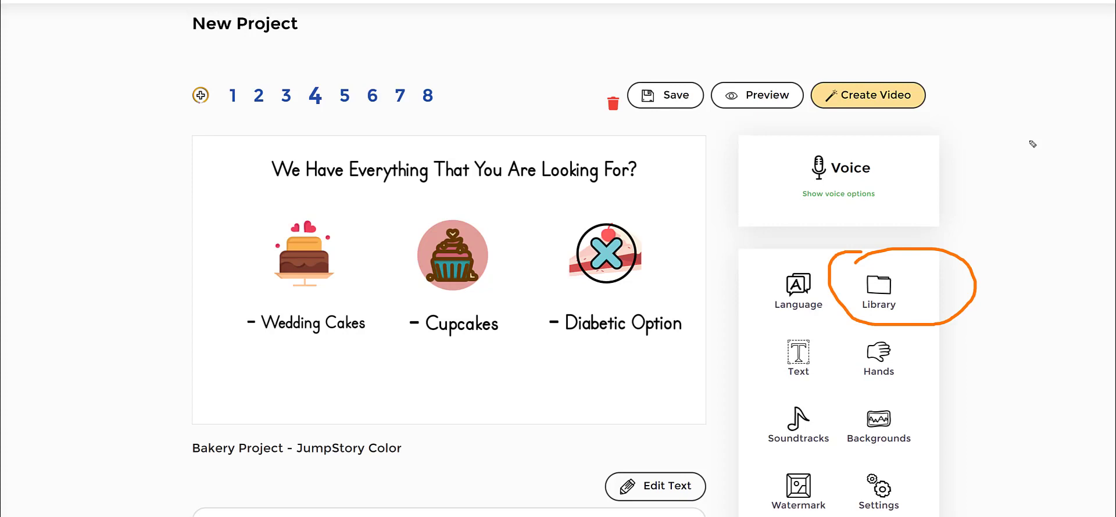
{"action": "mouse_move", "coordinate": [1030, 140]}
{"action": "left_mouse_down"}
{"action": "mouse_move", "coordinate": [955, 234]}
{"action": "mouse_move", "coordinate": [953, 219]}
{"action": "mouse_move", "coordinate": [952, 236]}
{"action": "mouse_move", "coordinate": [992, 234]}
{"action": "left_mouse_up"}
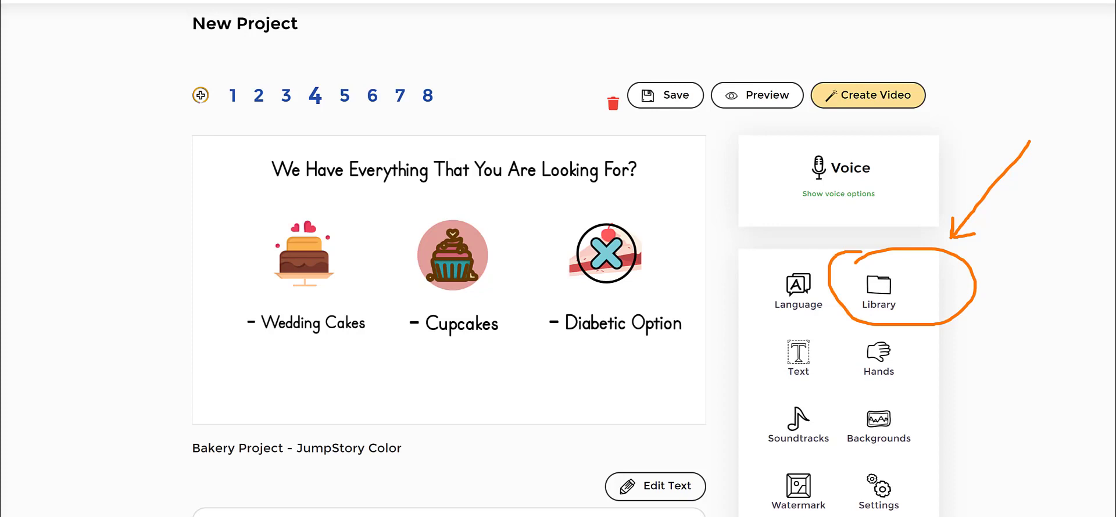
{"action": "left_click", "coordinate": [879, 291]}
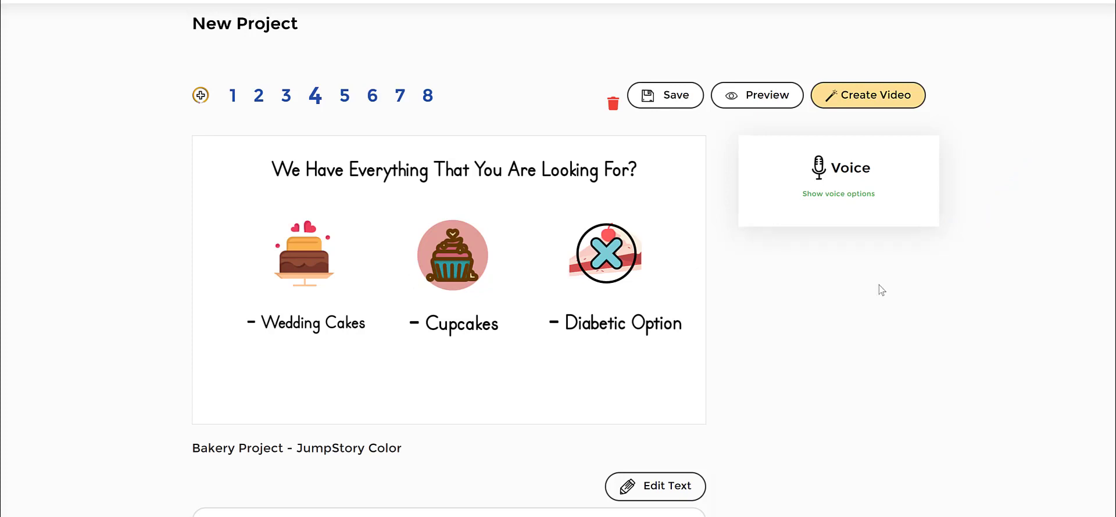
{"action": "scroll", "coordinate": [986, 204], "scroll_direction": "down", "scroll_amount": 1}
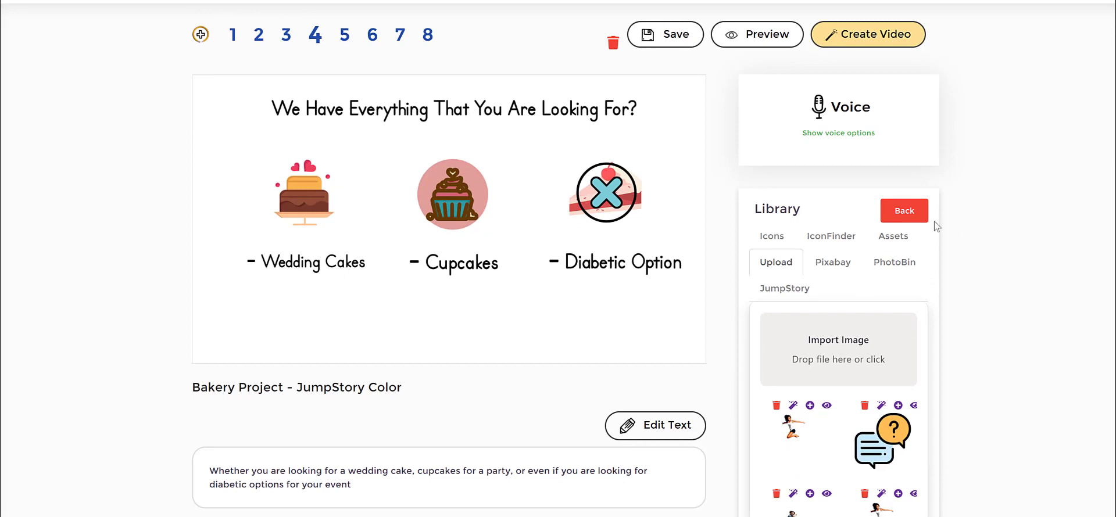
{"action": "left_click", "coordinate": [773, 239]}
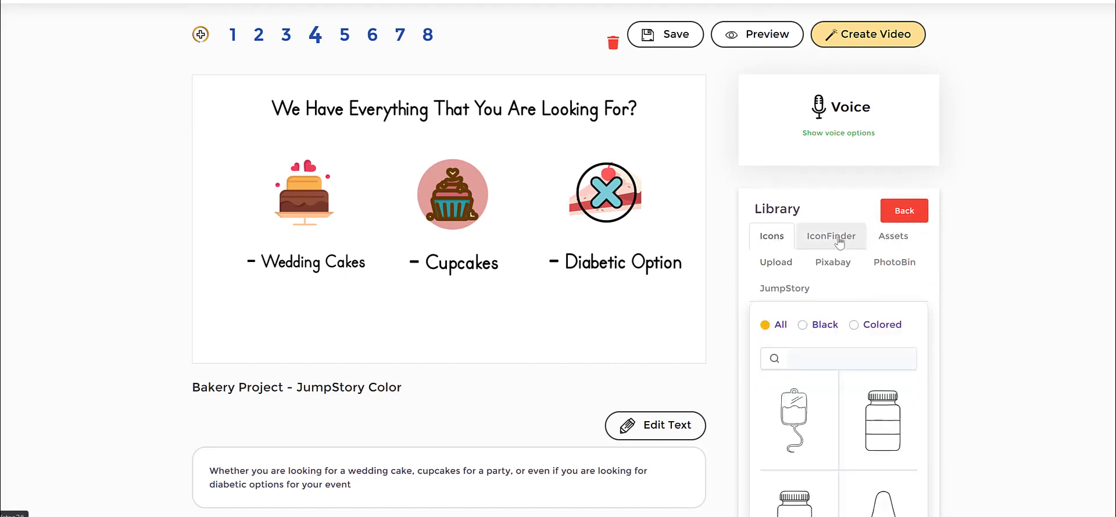
{"action": "scroll", "coordinate": [843, 378], "scroll_direction": "down", "scroll_amount": 2}
{"action": "scroll", "coordinate": [874, 356], "scroll_direction": "up", "scroll_amount": 3}
{"action": "scroll", "coordinate": [875, 356], "scroll_direction": "up", "scroll_amount": 1}
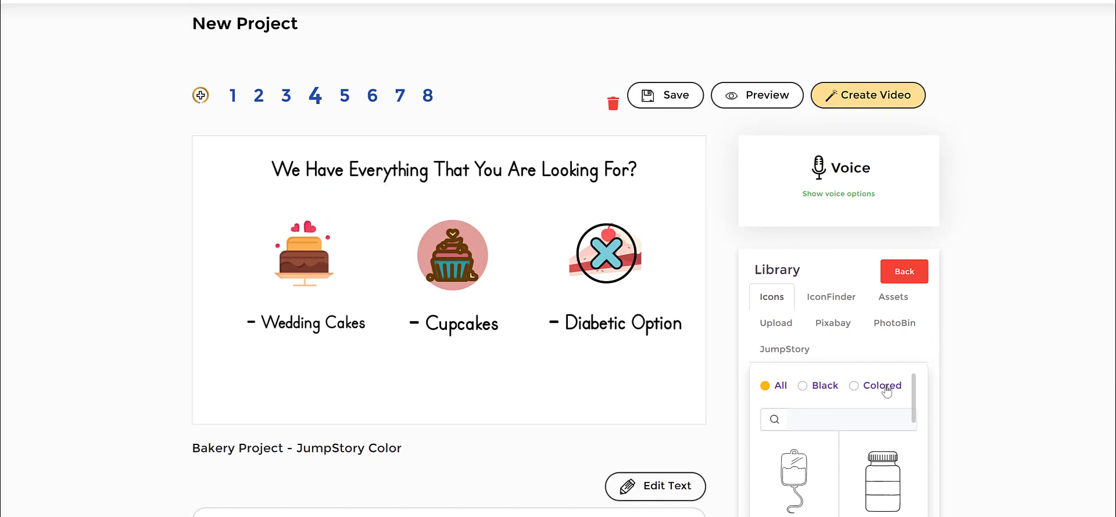
{"action": "scroll", "coordinate": [971, 364], "scroll_direction": "down", "scroll_amount": 1}
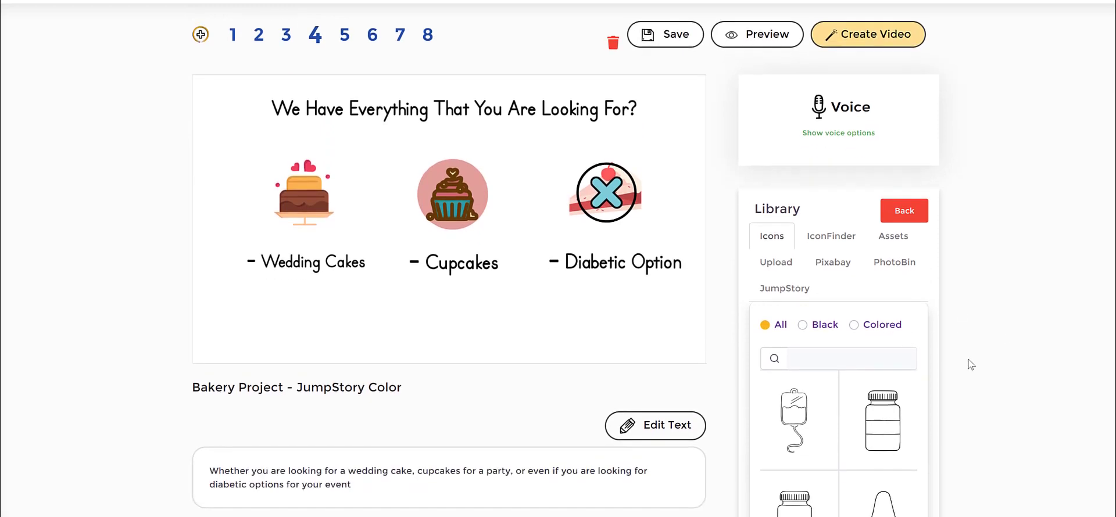
Load more icons into the built-in icon list twice to see the remaining icons
{"action": "left_click", "coordinate": [825, 357]}
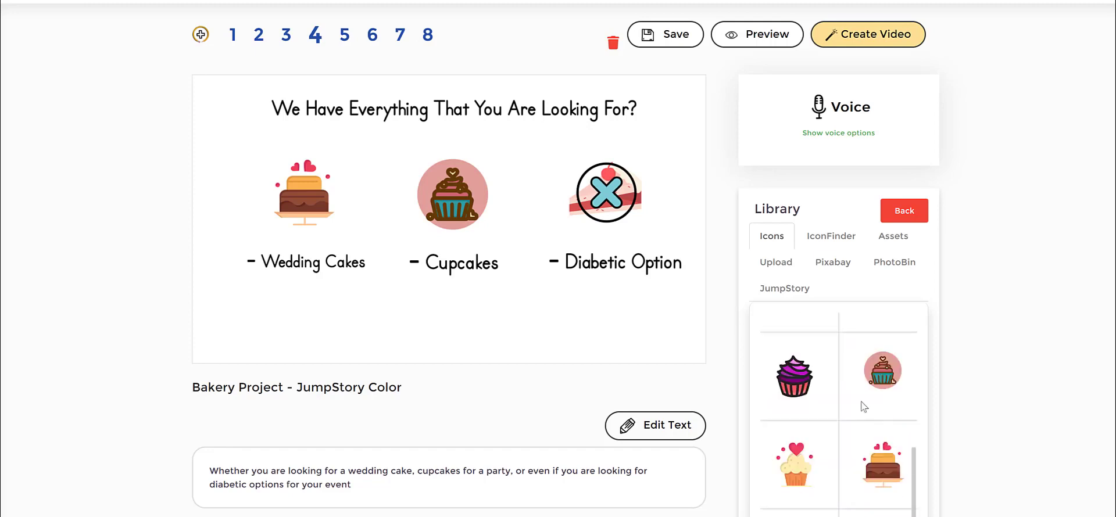
{"action": "scroll", "coordinate": [863, 406], "scroll_direction": "down", "scroll_amount": 3}
{"action": "scroll", "coordinate": [869, 361], "scroll_direction": "up", "scroll_amount": 2}
{"action": "scroll", "coordinate": [863, 399], "scroll_direction": "down", "scroll_amount": 2}
{"action": "left_click", "coordinate": [872, 372]}
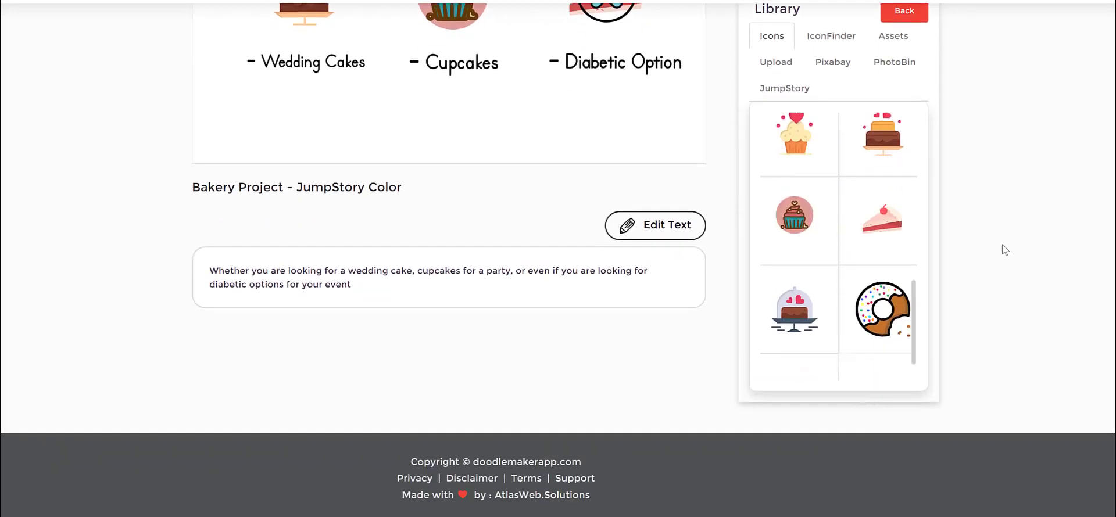
{"action": "scroll", "coordinate": [922, 343], "scroll_direction": "up", "scroll_amount": 3}
{"action": "scroll", "coordinate": [889, 353], "scroll_direction": "down", "scroll_amount": 3}
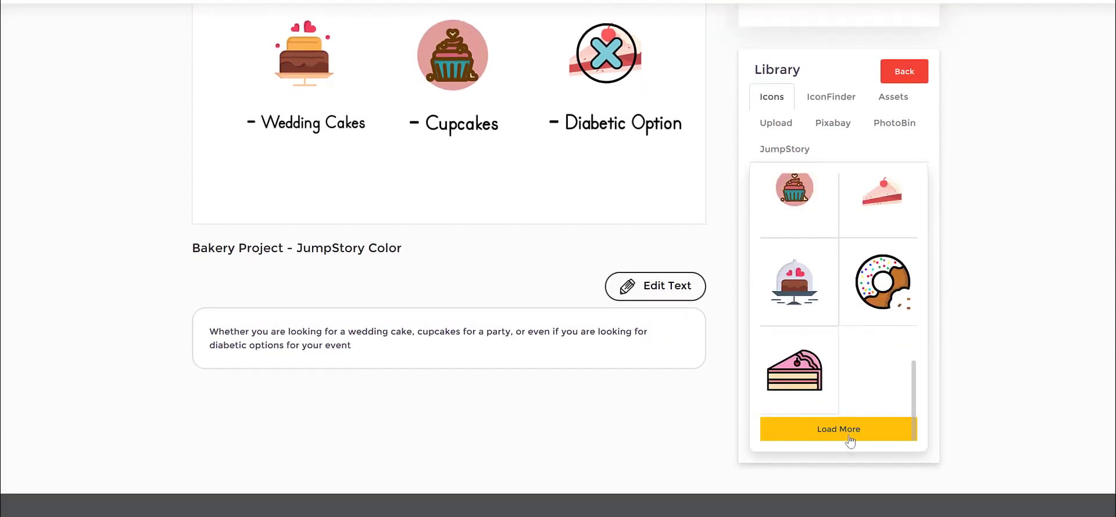
{"action": "left_click", "coordinate": [847, 430]}
{"action": "scroll", "coordinate": [878, 337], "scroll_direction": "up", "scroll_amount": 5}
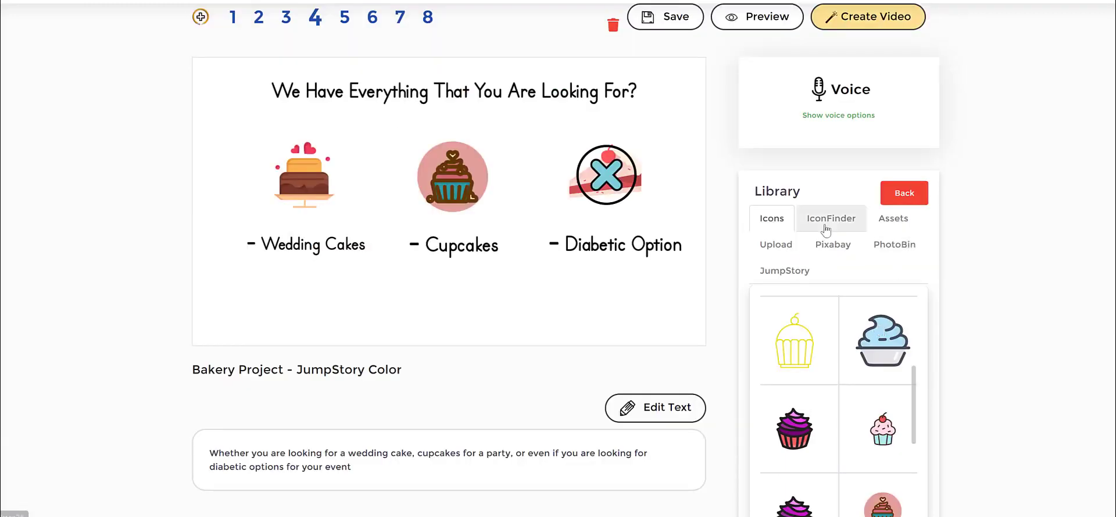
Search IconFinder for 'bake' and scroll through the cake and donut results
{"action": "left_click", "coordinate": [830, 219]}
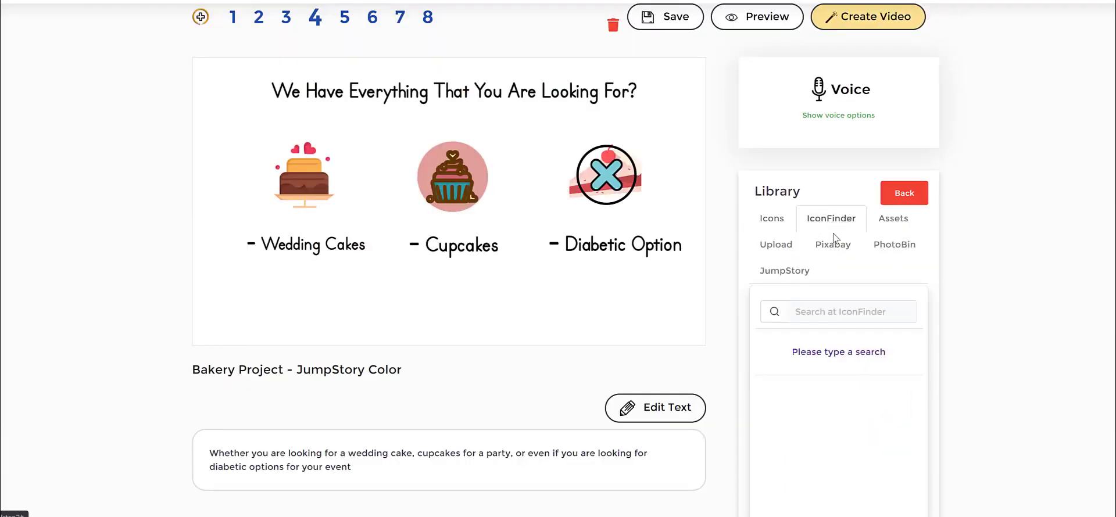
{"action": "left_click", "coordinate": [842, 314]}
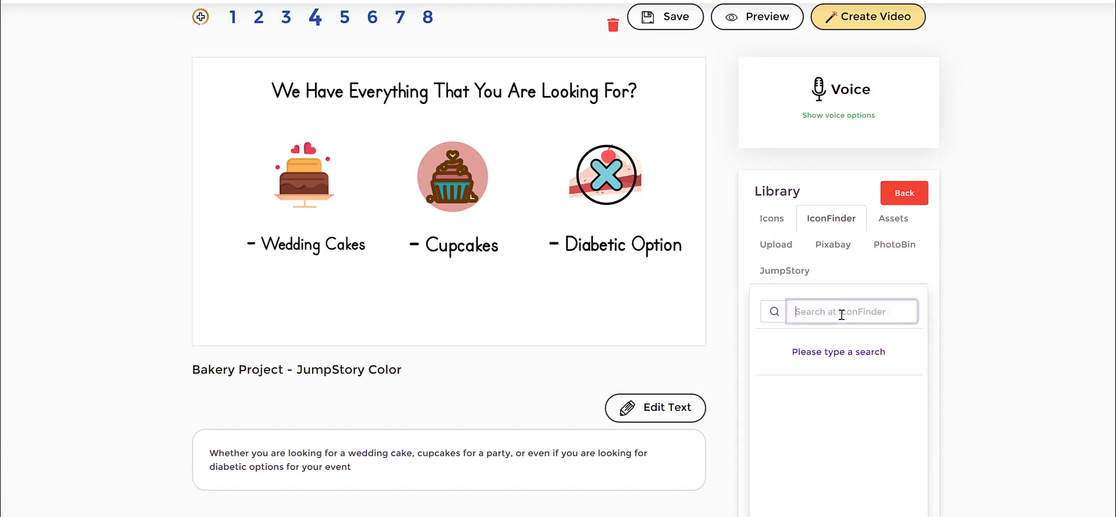
{"action": "type", "text": "cake"}
{"action": "key", "text": "BackSpace"}
{"action": "key", "text": "BackSpace"}
{"action": "key", "text": "BackSpace"}
{"action": "key", "text": "BackSpace"}
{"action": "type", "text": "bake"}
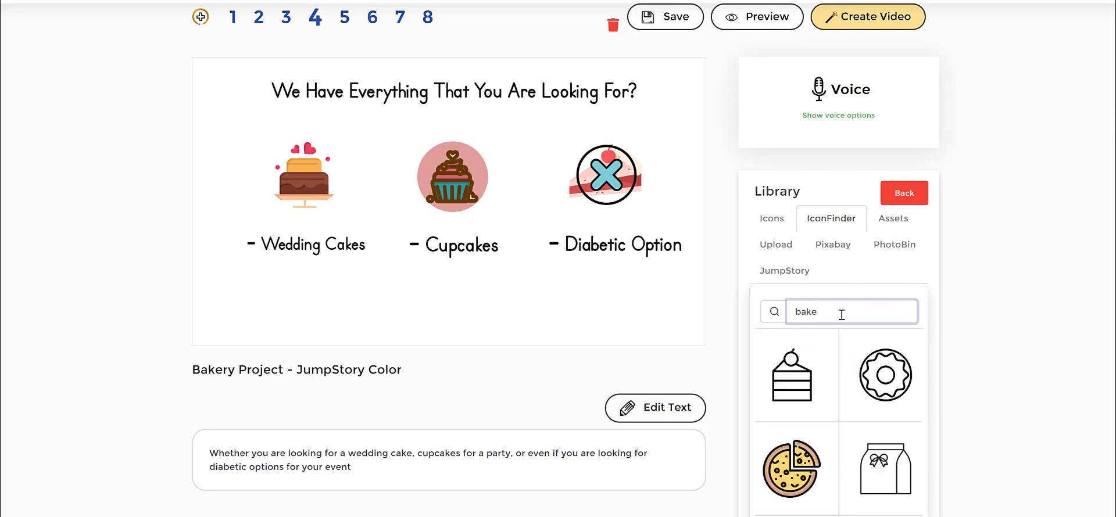
{"action": "scroll", "coordinate": [853, 392], "scroll_direction": "down", "scroll_amount": 5}
{"action": "scroll", "coordinate": [853, 392], "scroll_direction": "up", "scroll_amount": 6}
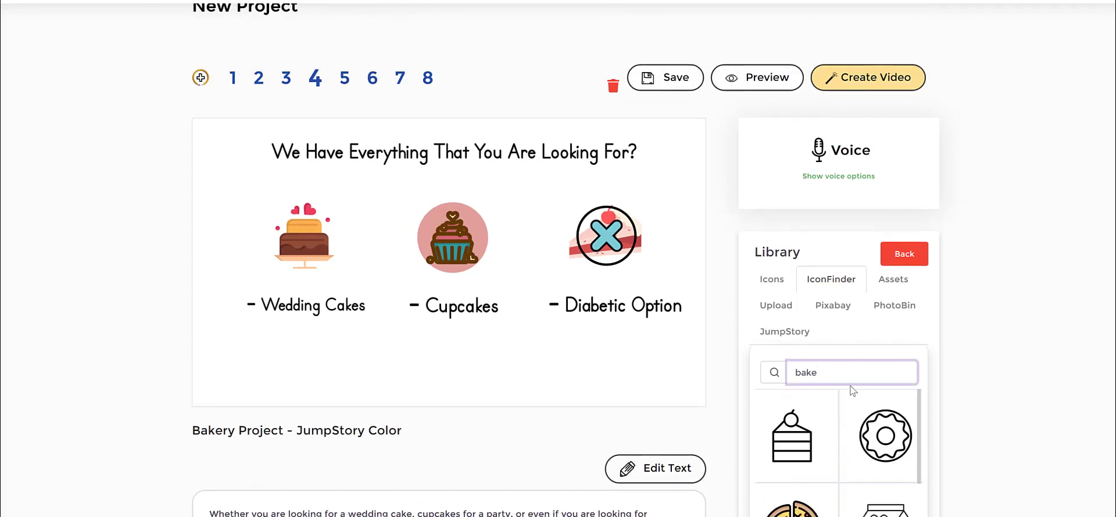
Browse the built-in Assets collection and search it for 'chef'
{"action": "left_click", "coordinate": [899, 282]}
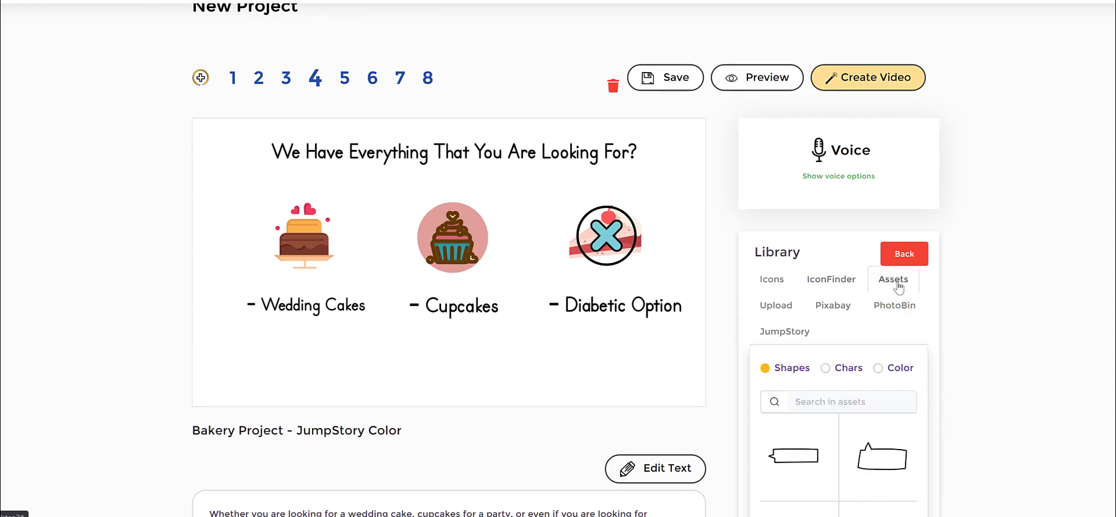
{"action": "scroll", "coordinate": [976, 290], "scroll_direction": "down", "scroll_amount": 1}
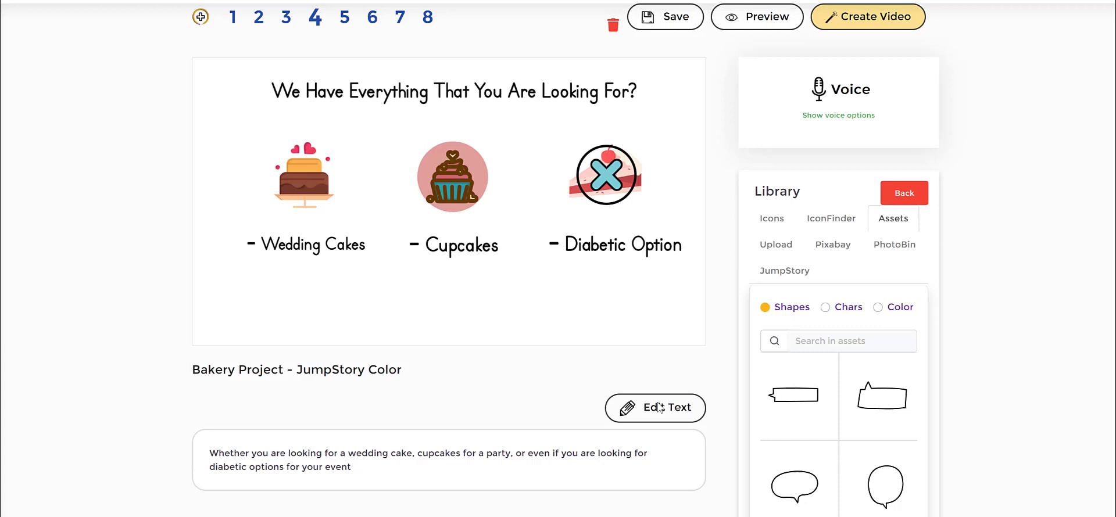
{"action": "scroll", "coordinate": [859, 368], "scroll_direction": "down", "scroll_amount": 2}
{"action": "scroll", "coordinate": [859, 368], "scroll_direction": "up", "scroll_amount": 4}
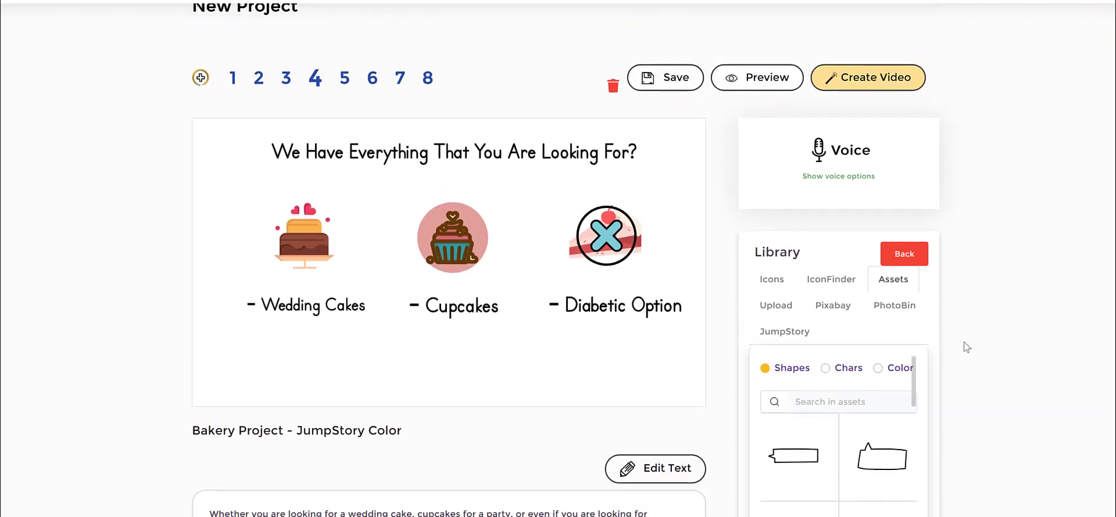
{"action": "scroll", "coordinate": [983, 337], "scroll_direction": "down", "scroll_amount": 1}
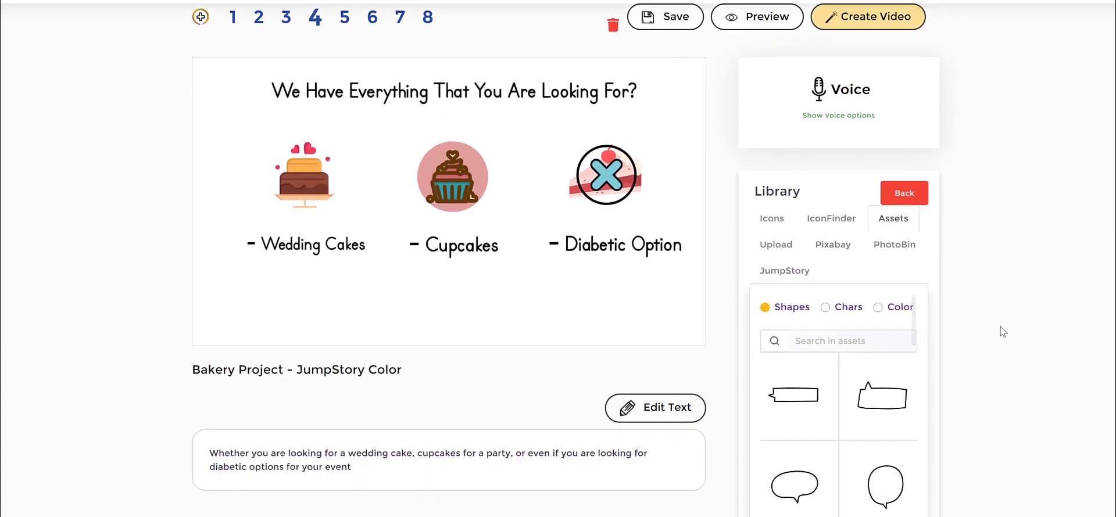
{"action": "left_click", "coordinate": [850, 339]}
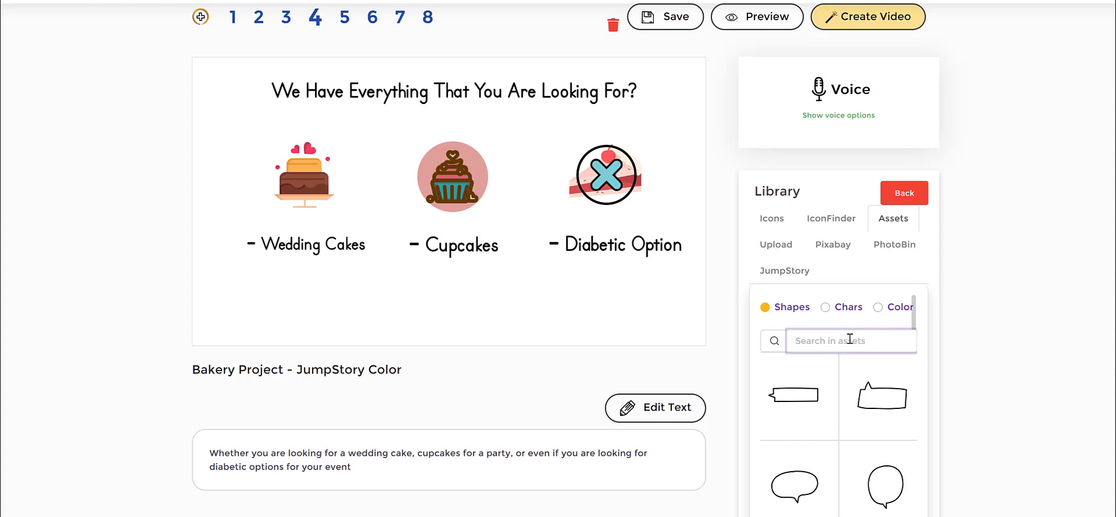
{"action": "type", "text": "chef"}
Filter the chef assets to characters and load all remaining chef characters
{"action": "left_click", "coordinate": [833, 313]}
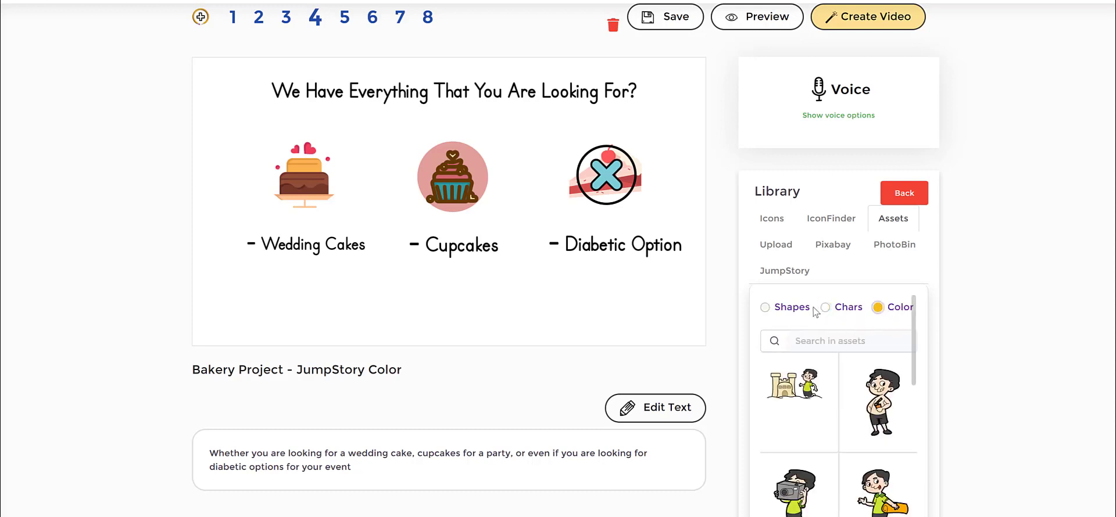
{"action": "left_click", "coordinate": [878, 308]}
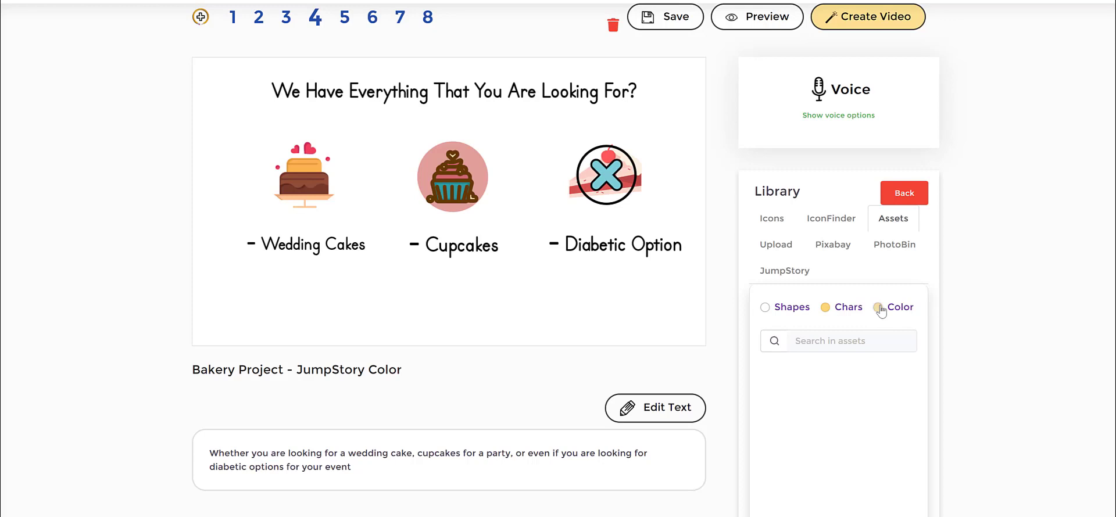
{"action": "left_click", "coordinate": [826, 307]}
{"action": "left_click", "coordinate": [835, 343]}
{"action": "type", "text": "d"}
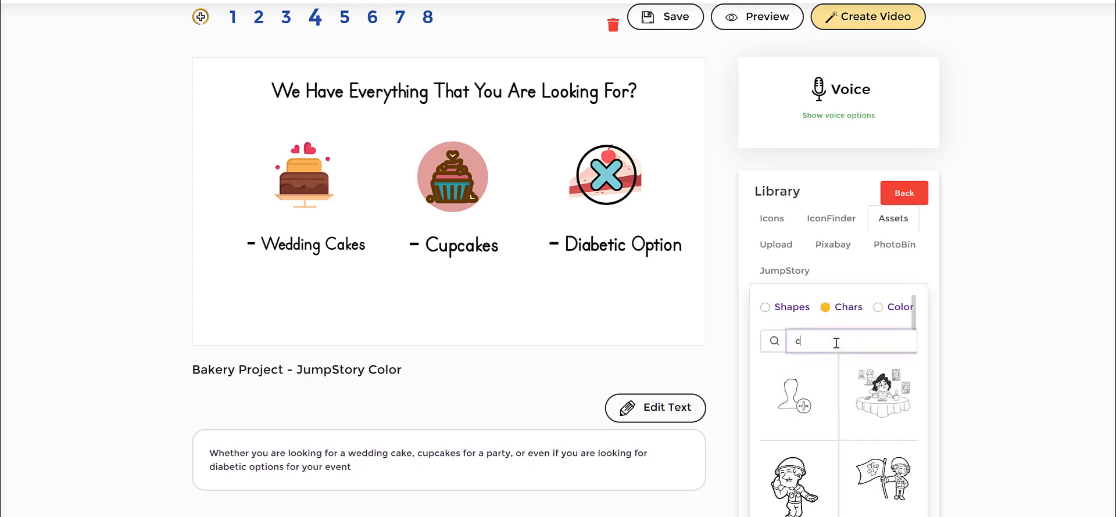
{"action": "scroll", "coordinate": [840, 354], "scroll_direction": "down", "scroll_amount": 5}
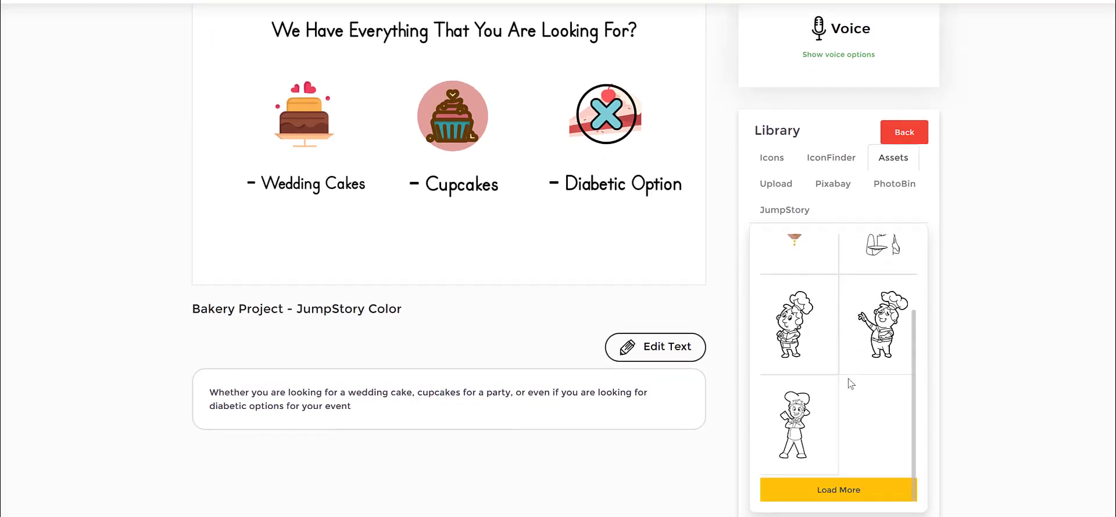
{"action": "left_click", "coordinate": [842, 489]}
{"action": "scroll", "coordinate": [930, 388], "scroll_direction": "up", "scroll_amount": 5}
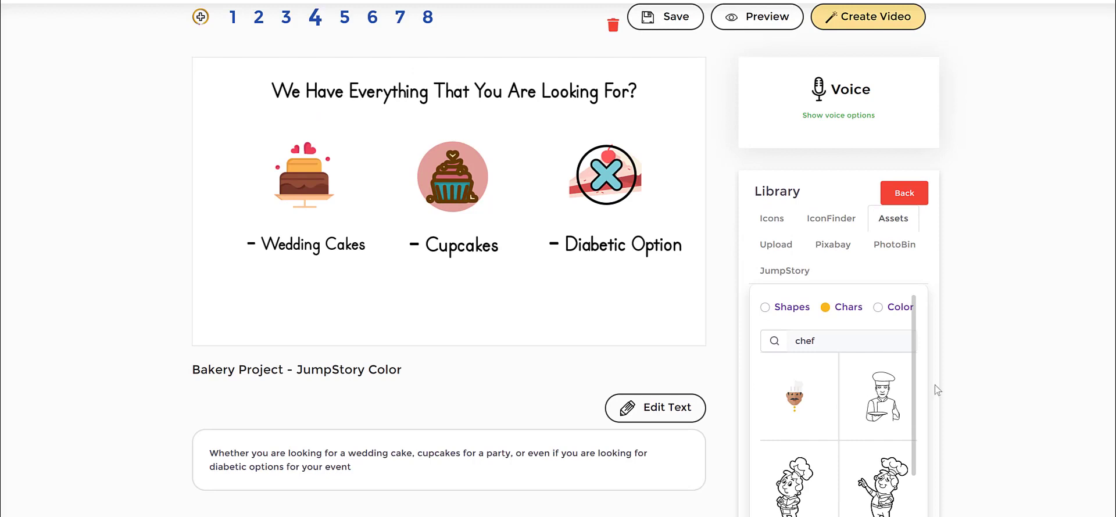
Switch to Color assets, search 'chef' and scroll through the coloured chef characters
{"action": "left_click", "coordinate": [883, 311]}
{"action": "left_click", "coordinate": [844, 339]}
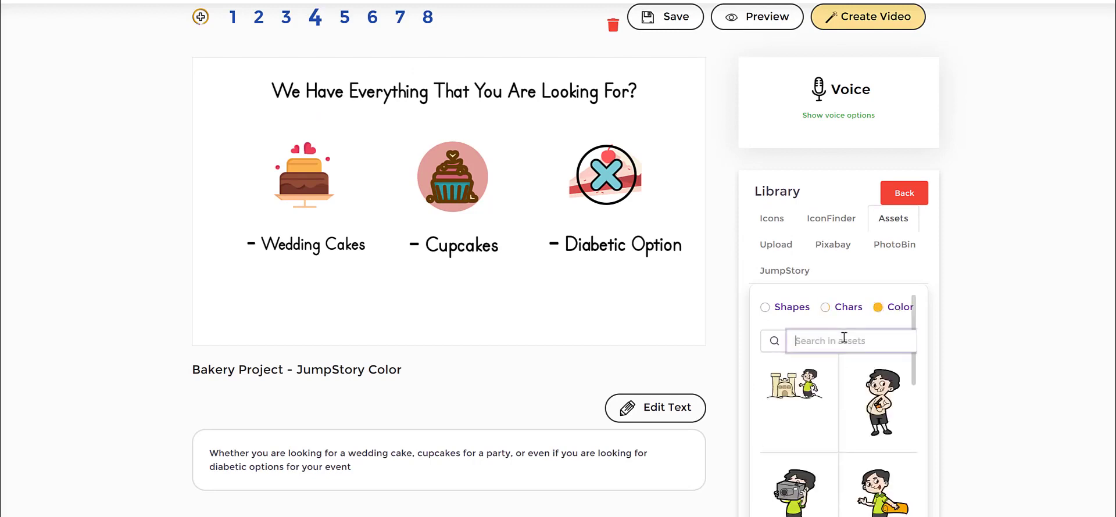
{"action": "type", "text": "chef"}
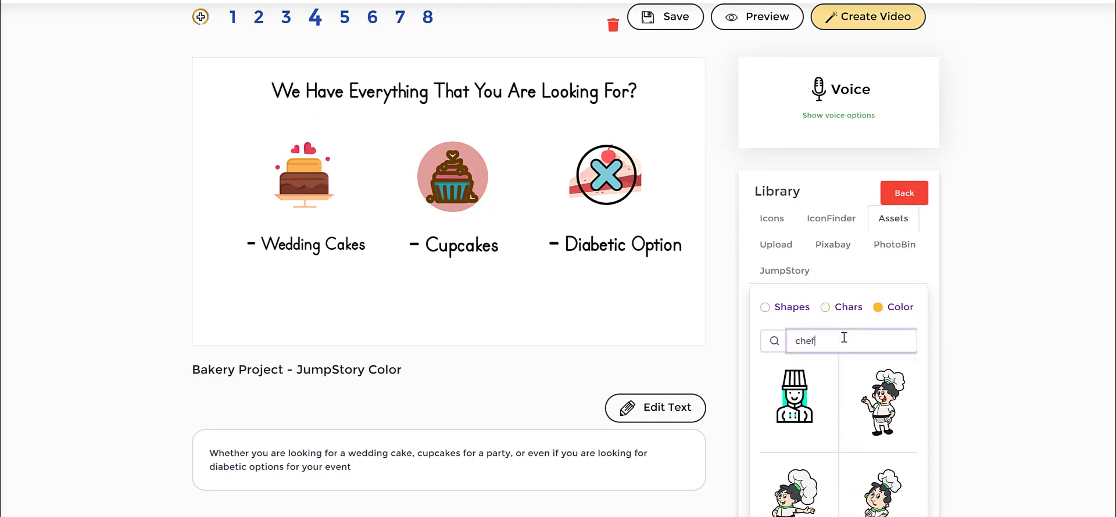
{"action": "scroll", "coordinate": [882, 362], "scroll_direction": "down", "scroll_amount": 2}
{"action": "scroll", "coordinate": [882, 362], "scroll_direction": "up", "scroll_amount": 2}
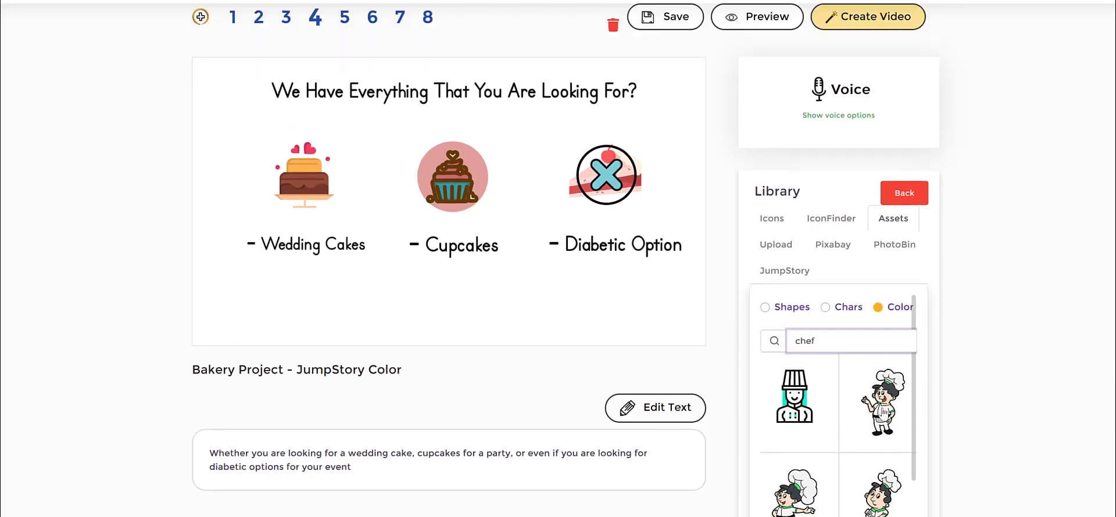
{"action": "scroll", "coordinate": [877, 410], "scroll_direction": "down", "scroll_amount": 2}
{"action": "scroll", "coordinate": [876, 411], "scroll_direction": "up", "scroll_amount": 2}
{"action": "scroll", "coordinate": [894, 407], "scroll_direction": "down", "scroll_amount": 2}
{"action": "scroll", "coordinate": [892, 404], "scroll_direction": "down", "scroll_amount": 2}
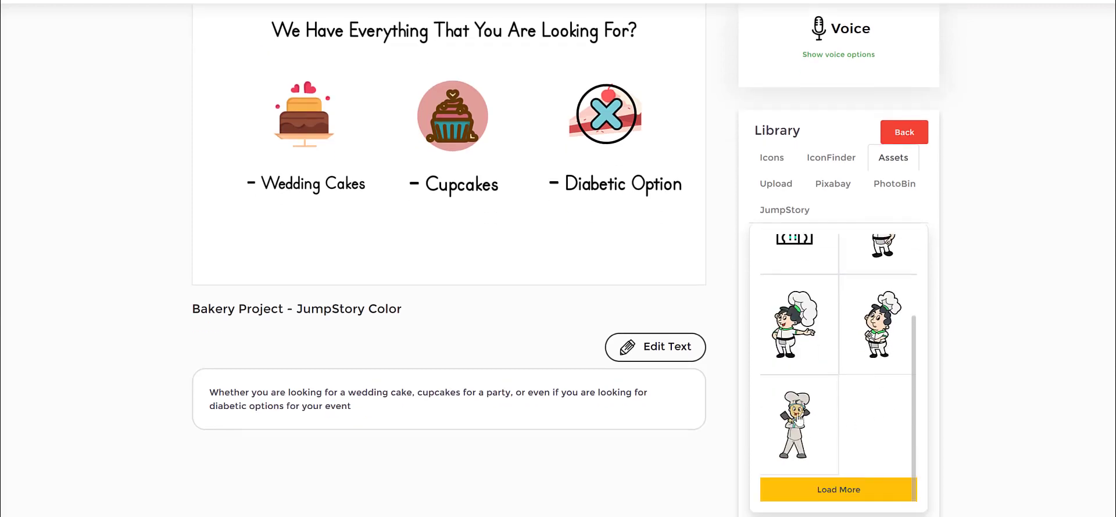
Place a shrunken cartoon chef clipart beside the cupcake, then delete it again
{"action": "left_click", "coordinate": [794, 425]}
{"action": "left_click_drag", "start_coordinate": [261, 110], "coordinate": [450, 105]}
{"action": "left_click_drag", "start_coordinate": [510, 225], "coordinate": [486, 138]}
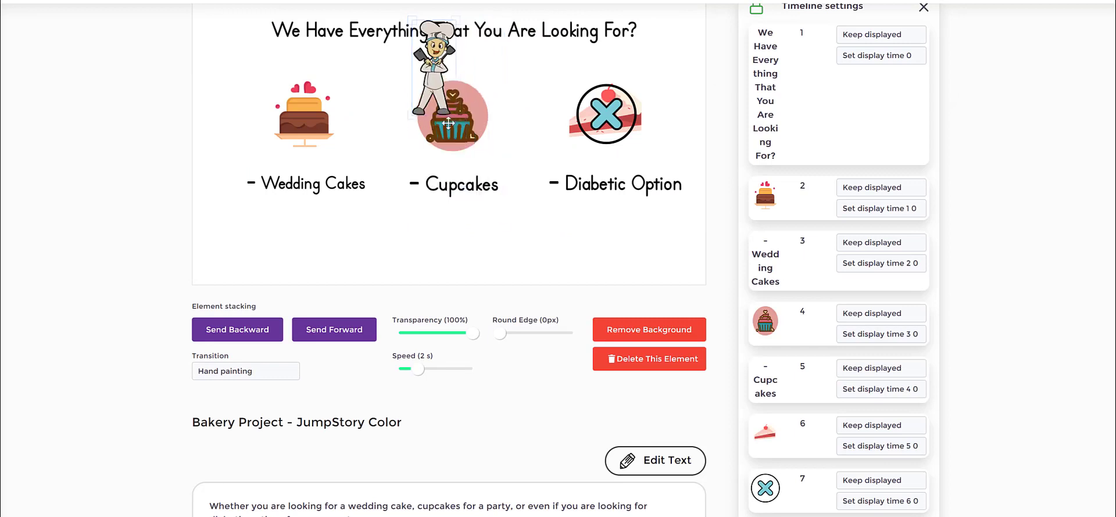
{"action": "left_click_drag", "start_coordinate": [463, 92], "coordinate": [512, 130]}
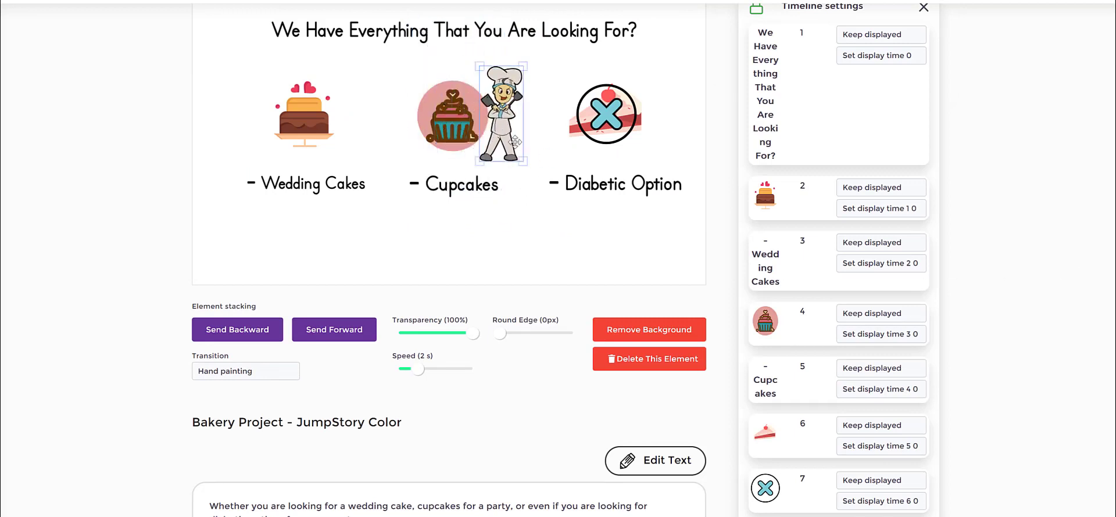
{"action": "left_click", "coordinate": [974, 228]}
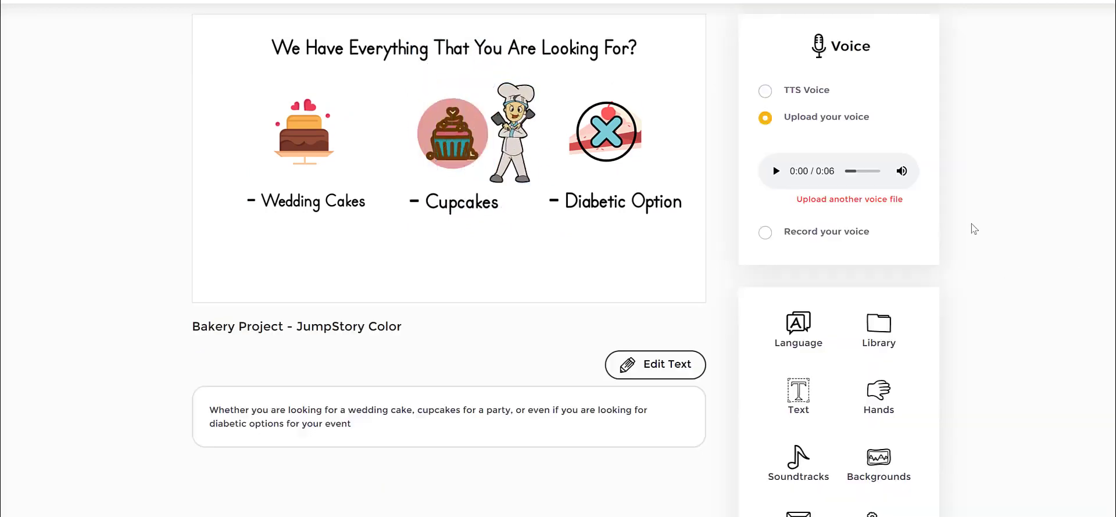
{"action": "left_click", "coordinate": [529, 128]}
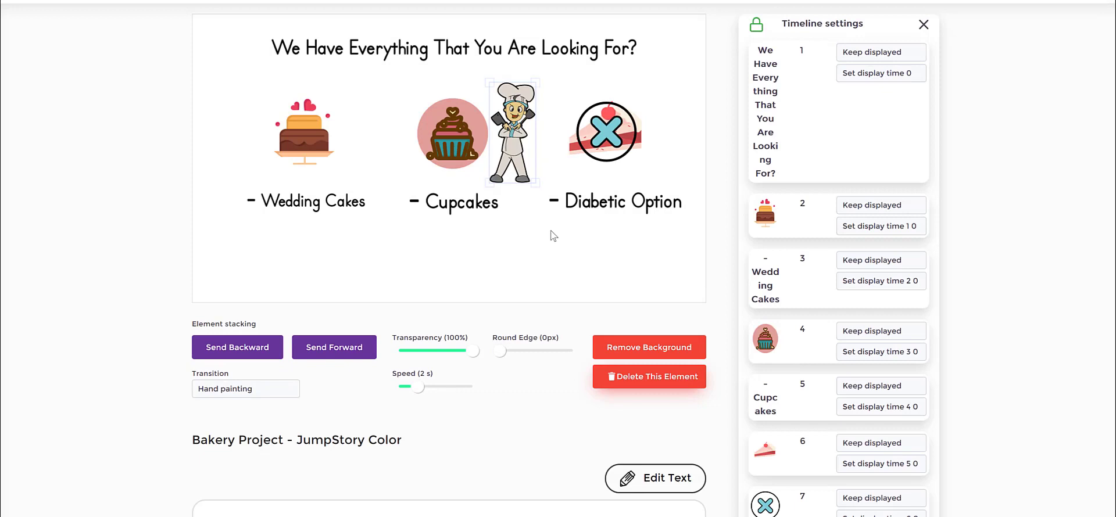
{"action": "left_click", "coordinate": [644, 379]}
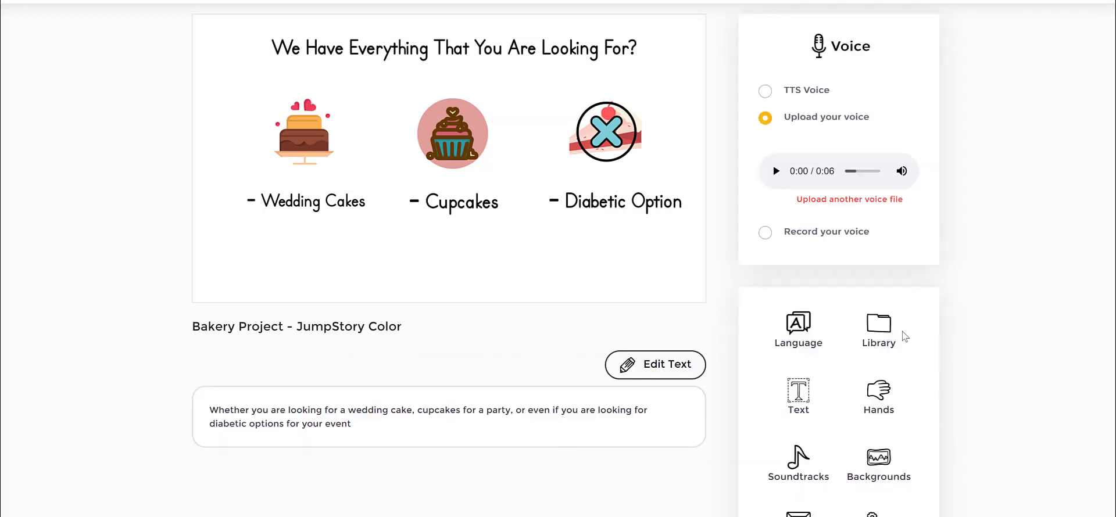
Search JumpStory for 'cook' and scroll through the chef avatar and cooking icon results
{"action": "left_click", "coordinate": [878, 328]}
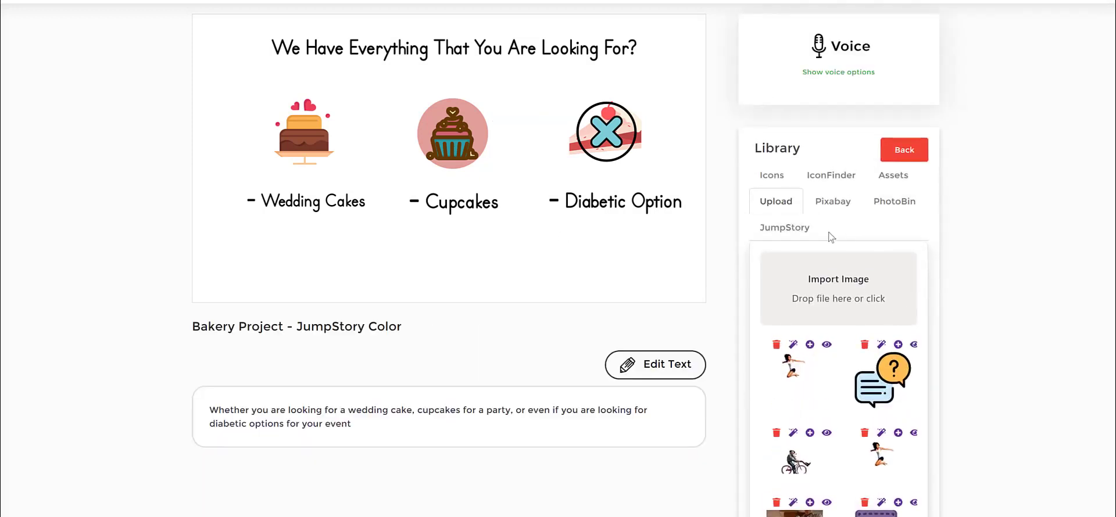
{"action": "left_click", "coordinate": [894, 176]}
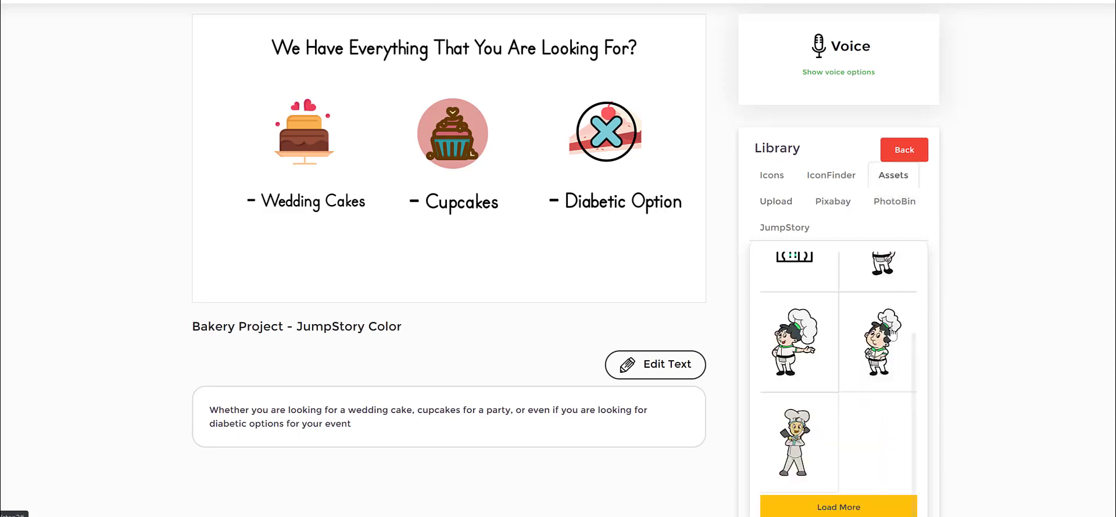
{"action": "scroll", "coordinate": [885, 319], "scroll_direction": "up", "scroll_amount": 2}
{"action": "scroll", "coordinate": [883, 322], "scroll_direction": "down", "scroll_amount": 2}
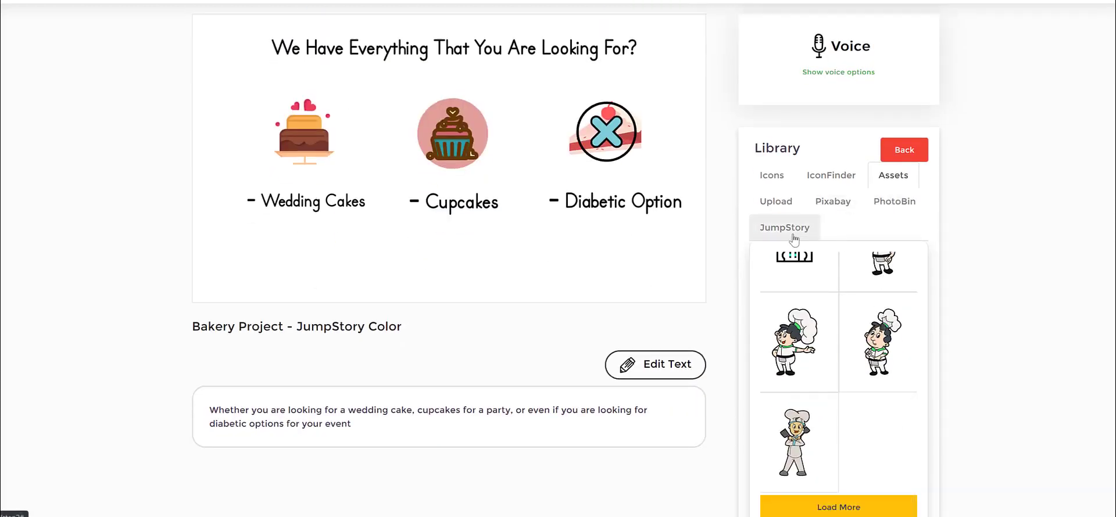
{"action": "left_click", "coordinate": [813, 235]}
{"action": "left_click", "coordinate": [822, 261]}
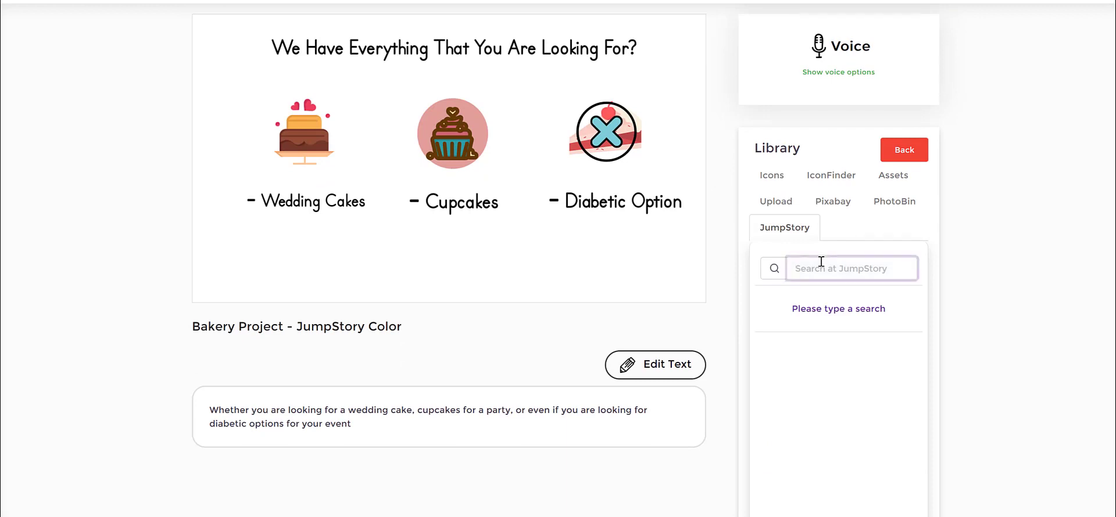
{"action": "type", "text": "cook"}
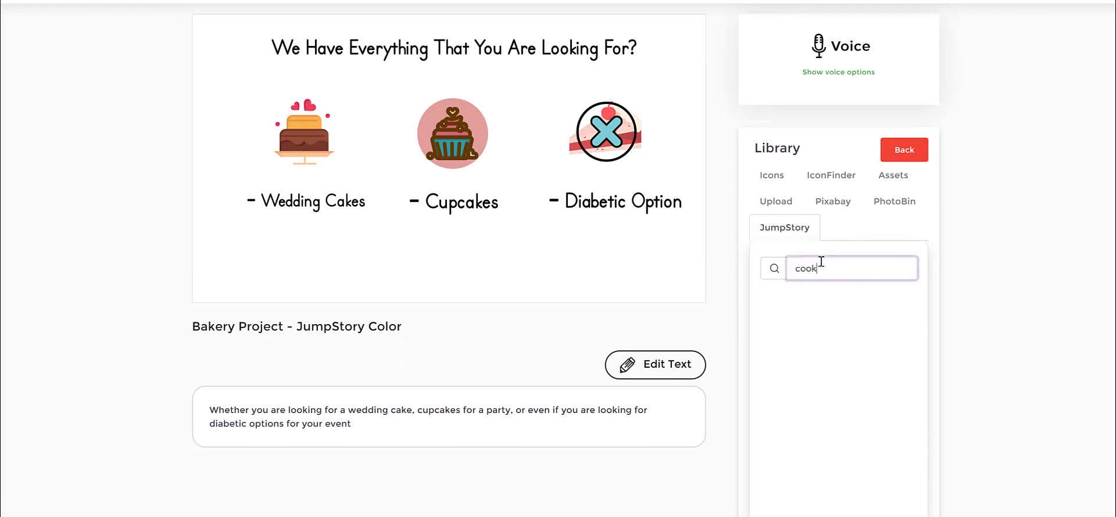
{"action": "key", "text": "Return"}
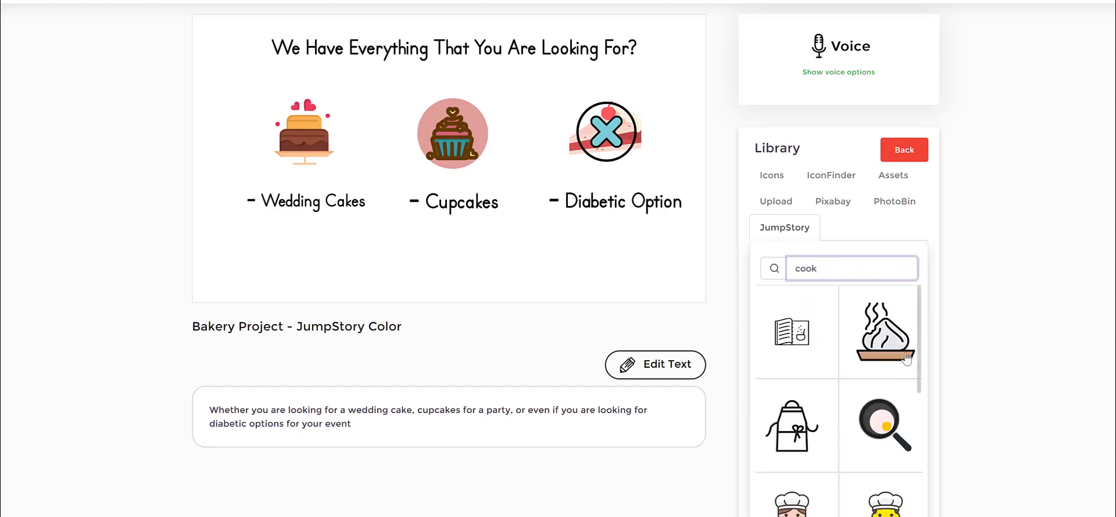
{"action": "scroll", "coordinate": [906, 360], "scroll_direction": "down", "scroll_amount": 3}
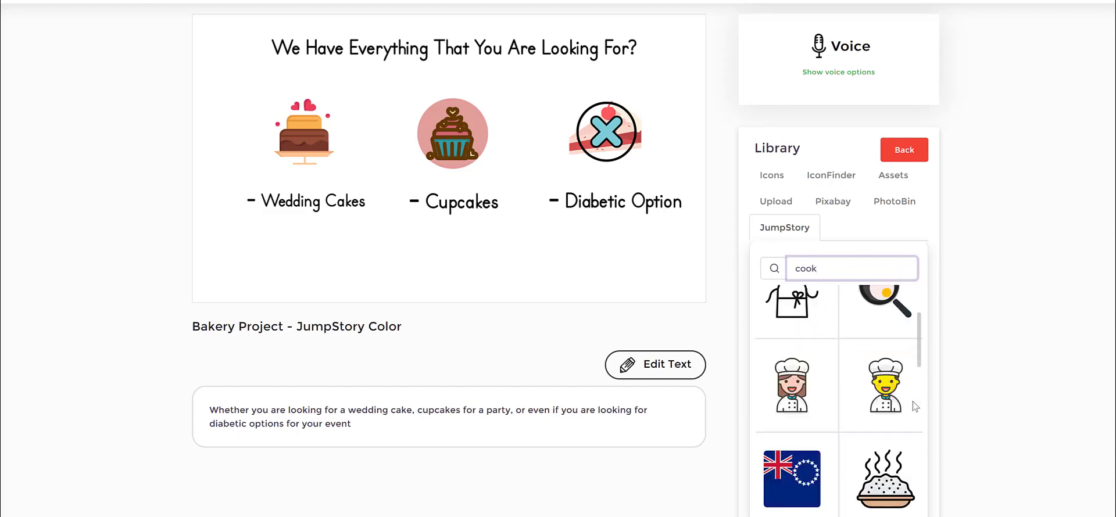
{"action": "scroll", "coordinate": [848, 403], "scroll_direction": "down", "scroll_amount": 2}
Add the JumpStory female chef icon and move it to the right of the cupcake
{"action": "scroll", "coordinate": [849, 405], "scroll_direction": "up", "scroll_amount": 2}
{"action": "left_click", "coordinate": [844, 403]}
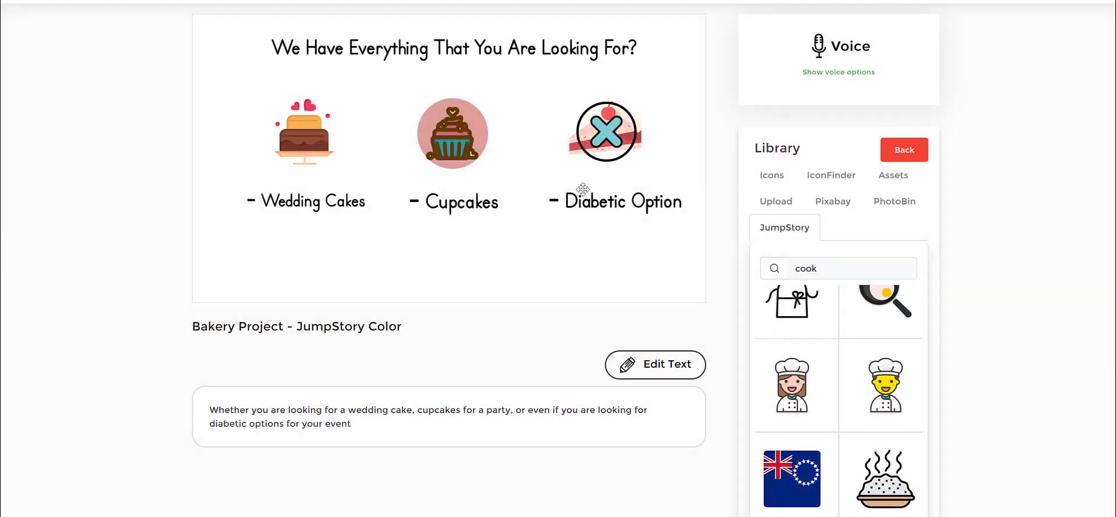
{"action": "left_click", "coordinate": [783, 379]}
{"action": "left_click", "coordinate": [242, 69]}
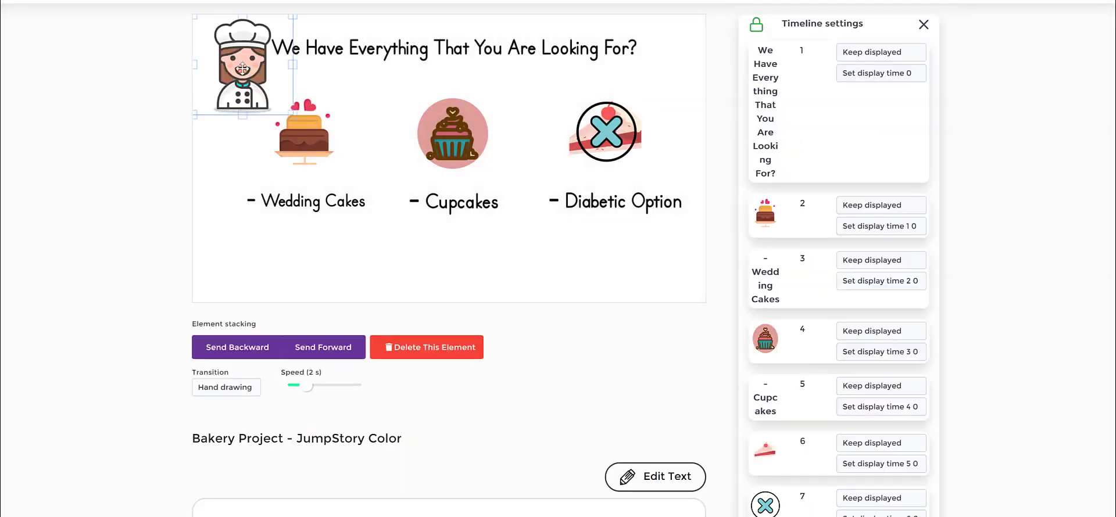
{"action": "left_click_drag", "start_coordinate": [243, 69], "coordinate": [516, 137]}
Shrink the cupcake and nudge both images so the chef slightly overlaps it
{"action": "left_click", "coordinate": [438, 143]}
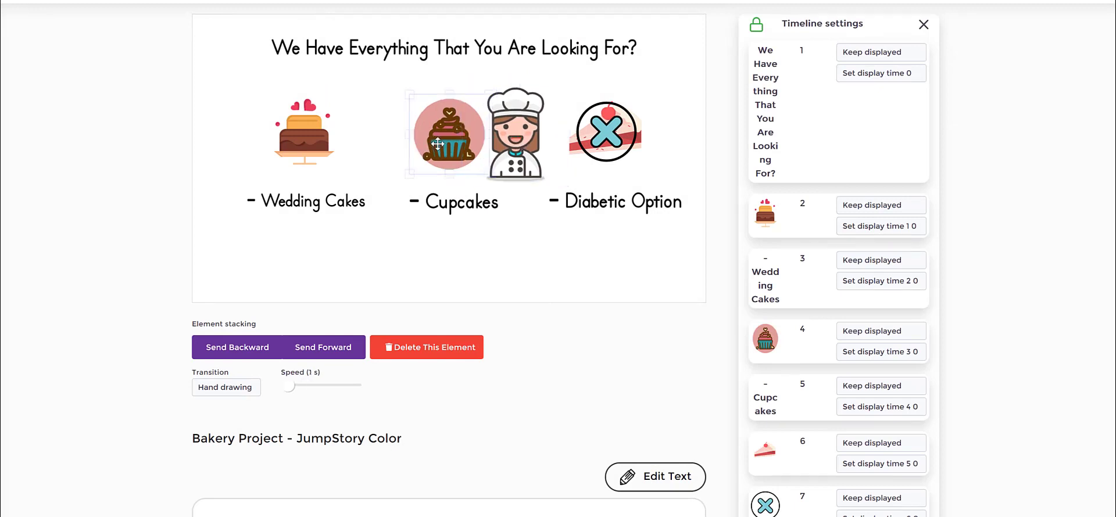
{"action": "left_click_drag", "start_coordinate": [438, 143], "coordinate": [446, 152]}
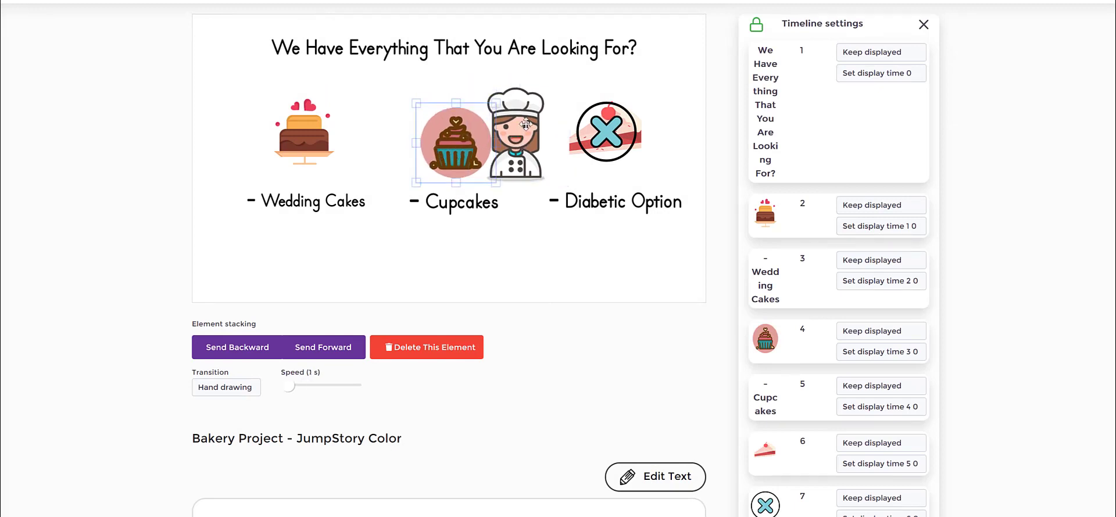
{"action": "left_click_drag", "start_coordinate": [526, 124], "coordinate": [526, 130]}
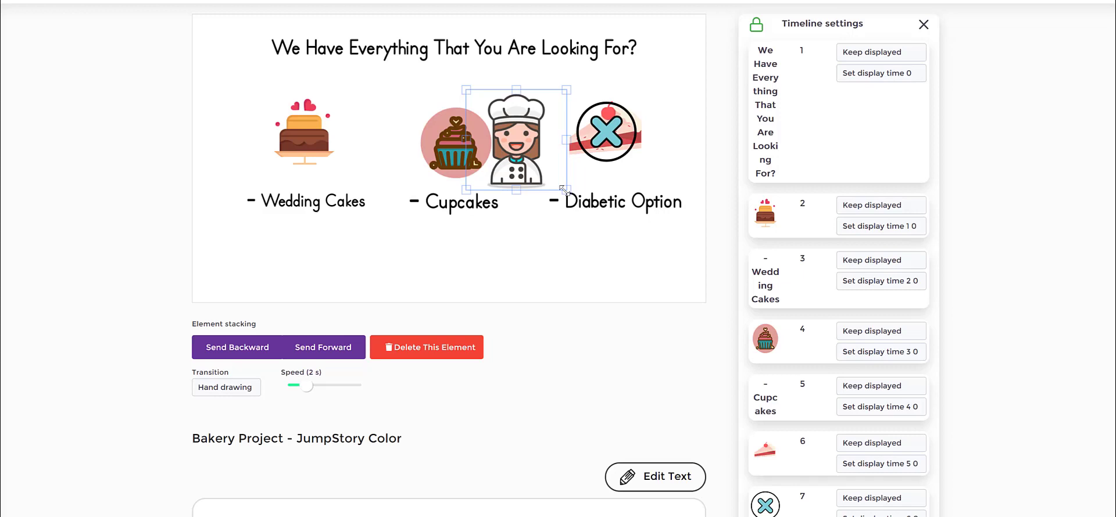
{"action": "mouse_move", "coordinate": [537, 165]}
{"action": "left_mouse_down"}
{"action": "mouse_move", "coordinate": [540, 155]}
{"action": "mouse_move", "coordinate": [407, 150]}
{"action": "mouse_move", "coordinate": [535, 163]}
{"action": "mouse_move", "coordinate": [527, 146]}
{"action": "mouse_move", "coordinate": [540, 161]}
{"action": "left_mouse_up"}
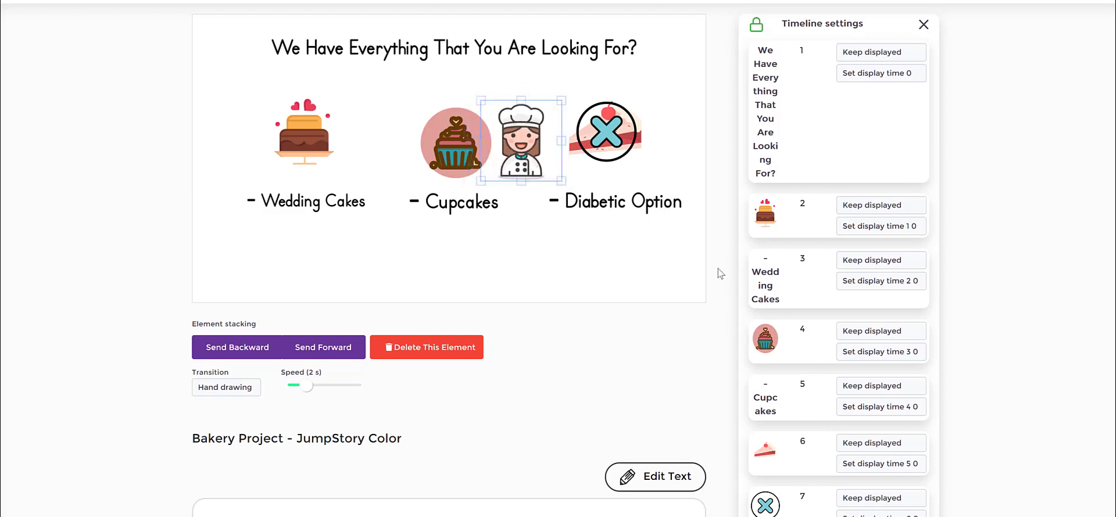
{"action": "left_click", "coordinate": [536, 221]}
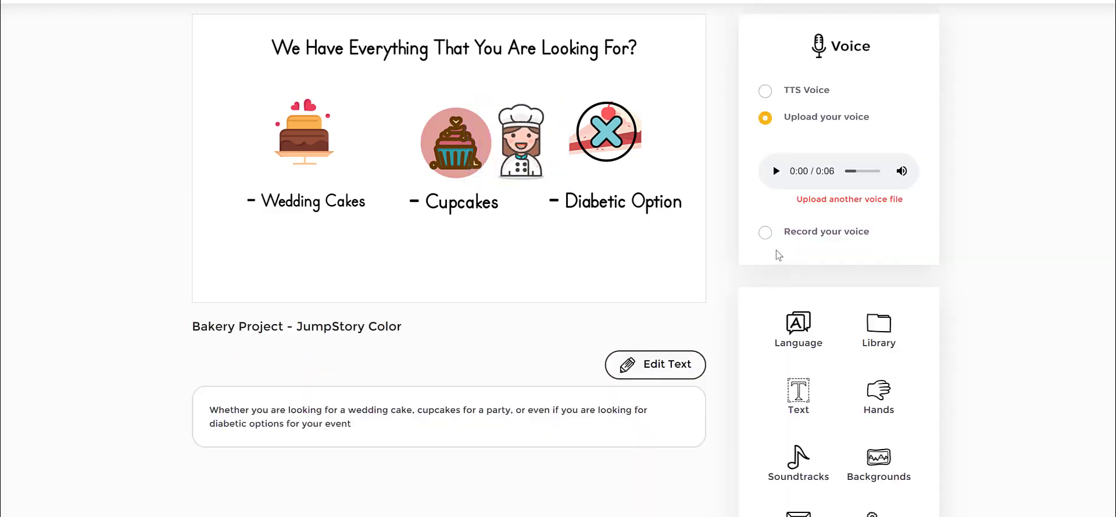
{"action": "left_click", "coordinate": [463, 147]}
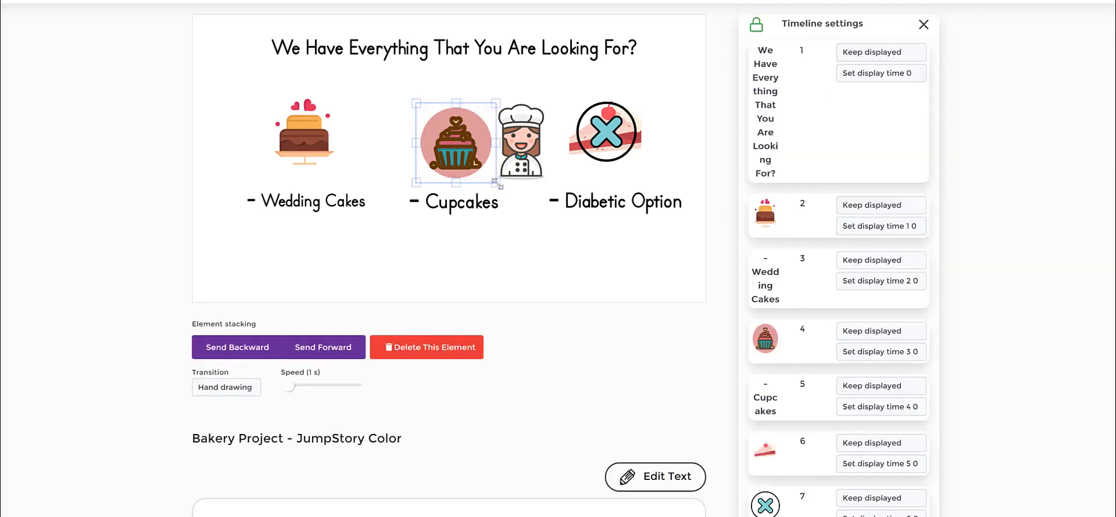
{"action": "left_click_drag", "start_coordinate": [497, 184], "coordinate": [489, 149]}
{"action": "left_click", "coordinate": [512, 153]}
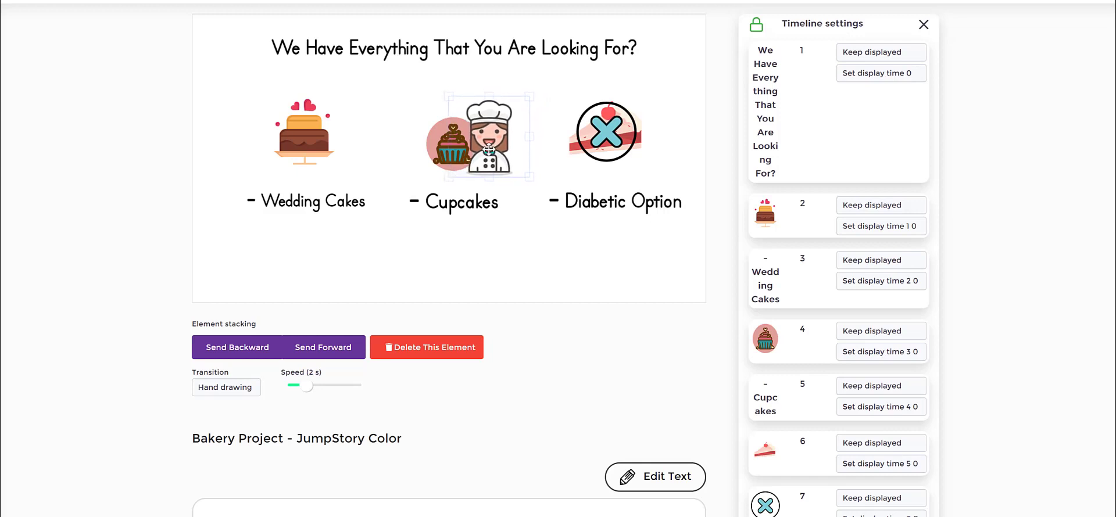
{"action": "left_click", "coordinate": [516, 194]}
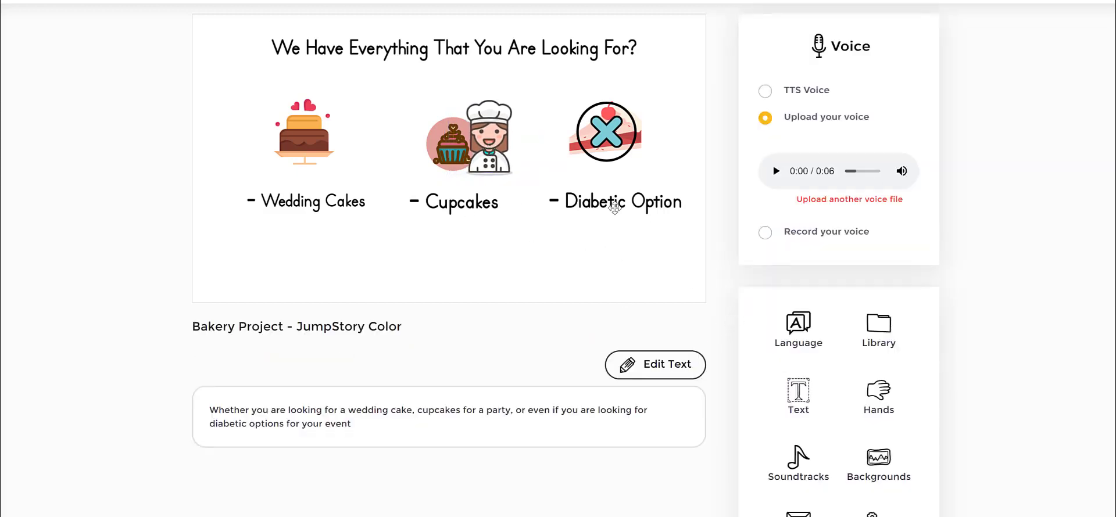
{"action": "left_click", "coordinate": [879, 326]}
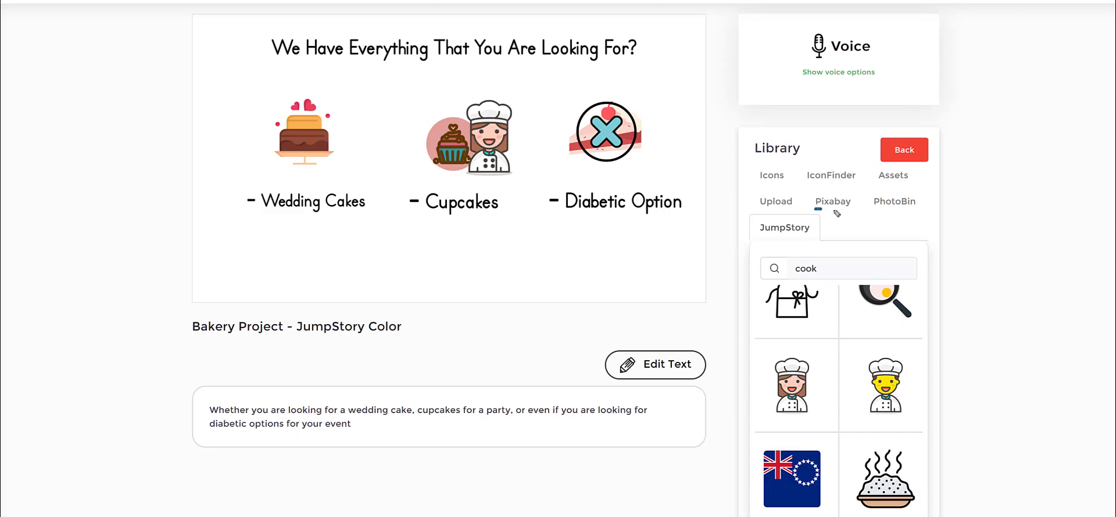
Search Pixabay for 'cooking' photos and scroll through the results
{"action": "mouse_move", "coordinate": [837, 214]}
{"action": "left_mouse_down"}
{"action": "mouse_move", "coordinate": [852, 191]}
{"action": "mouse_move", "coordinate": [820, 205]}
{"action": "left_mouse_up"}
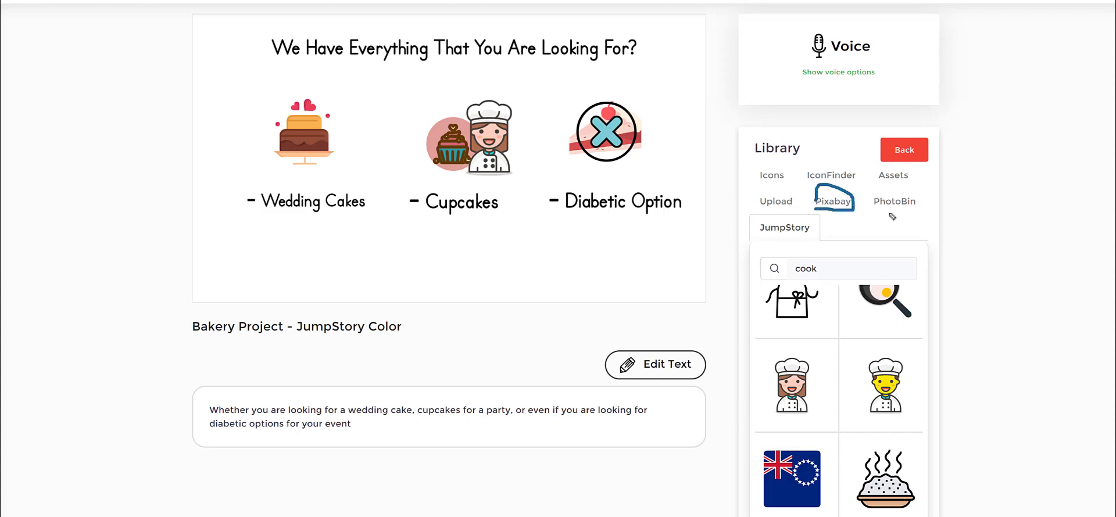
{"action": "mouse_move", "coordinate": [891, 215]}
{"action": "left_mouse_down"}
{"action": "mouse_move", "coordinate": [930, 209]}
{"action": "mouse_move", "coordinate": [855, 194]}
{"action": "mouse_move", "coordinate": [898, 214]}
{"action": "left_mouse_up"}
{"action": "mouse_move", "coordinate": [755, 213]}
{"action": "left_mouse_down"}
{"action": "mouse_move", "coordinate": [791, 221]}
{"action": "mouse_move", "coordinate": [789, 194]}
{"action": "mouse_move", "coordinate": [758, 219]}
{"action": "left_mouse_up"}
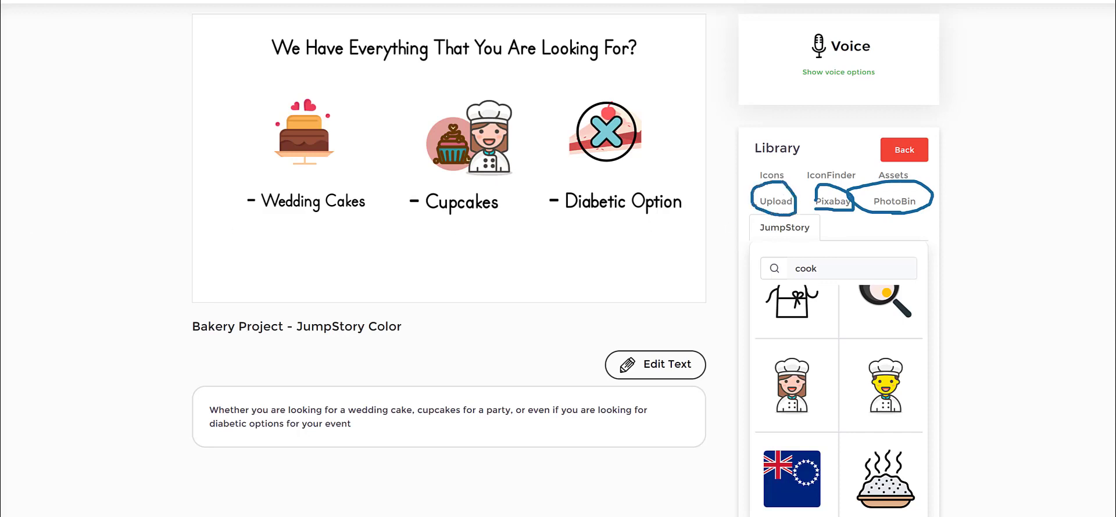
{"action": "left_click", "coordinate": [833, 203]}
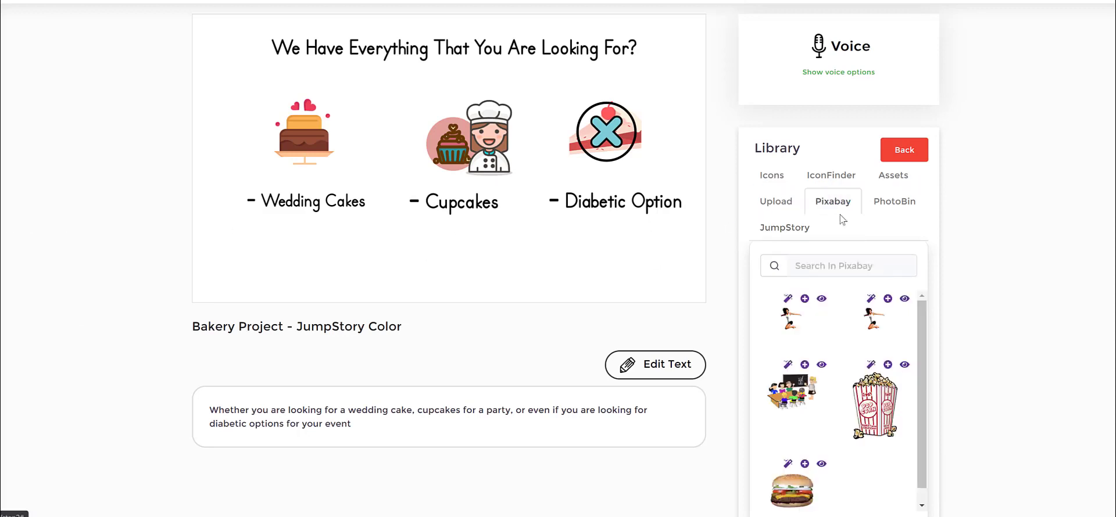
{"action": "left_click", "coordinate": [841, 261]}
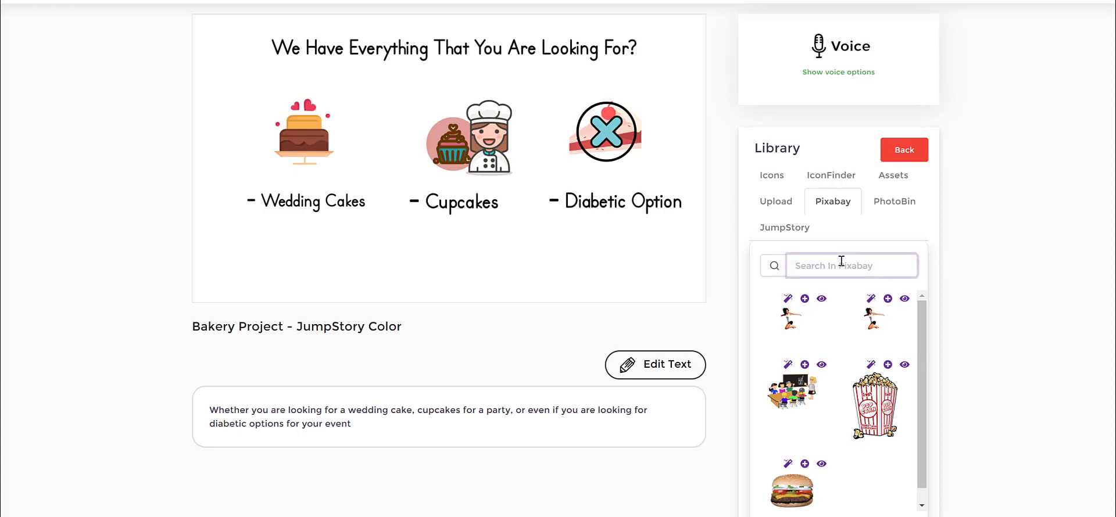
{"action": "type", "text": "cooking"}
{"action": "key", "text": "Return"}
{"action": "scroll", "coordinate": [864, 353], "scroll_direction": "down", "scroll_amount": 4}
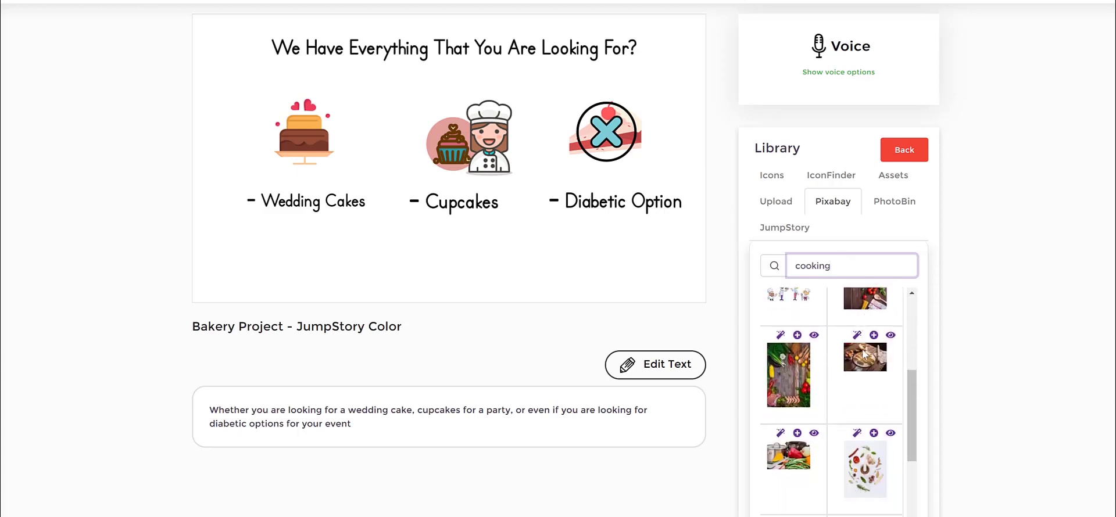
{"action": "scroll", "coordinate": [864, 353], "scroll_direction": "down", "scroll_amount": 5}
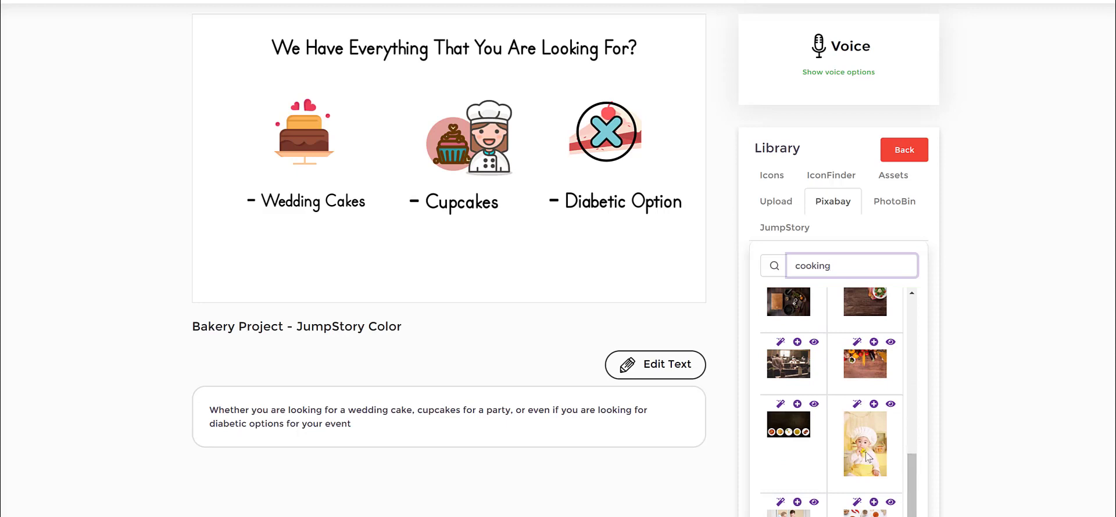
{"action": "scroll", "coordinate": [833, 441], "scroll_direction": "down", "scroll_amount": 2}
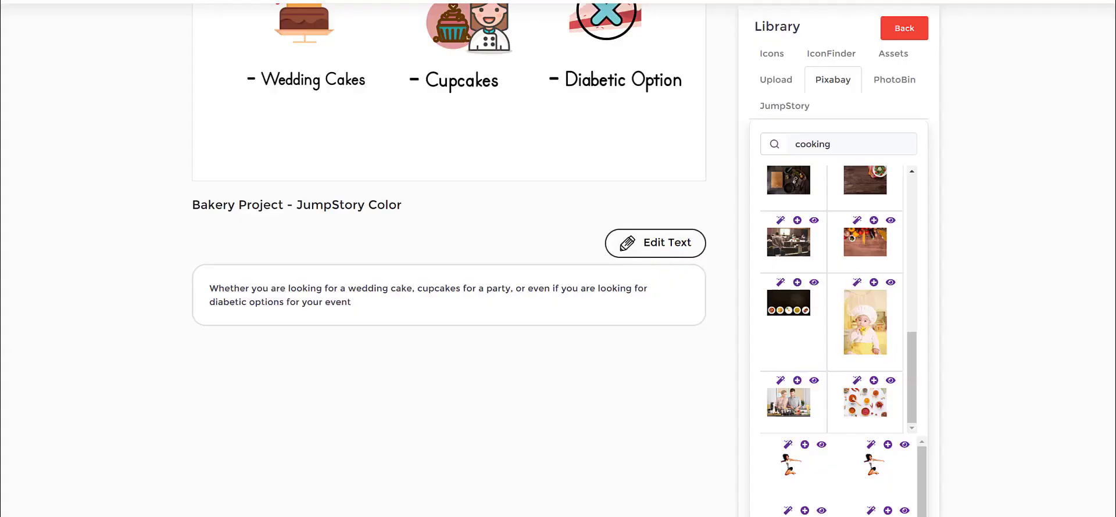
Add the plain Pixabay cooking couple photo to the slide, then delete it
{"action": "left_click", "coordinate": [797, 381]}
{"action": "scroll", "coordinate": [414, 118], "scroll_direction": "up", "scroll_amount": 2}
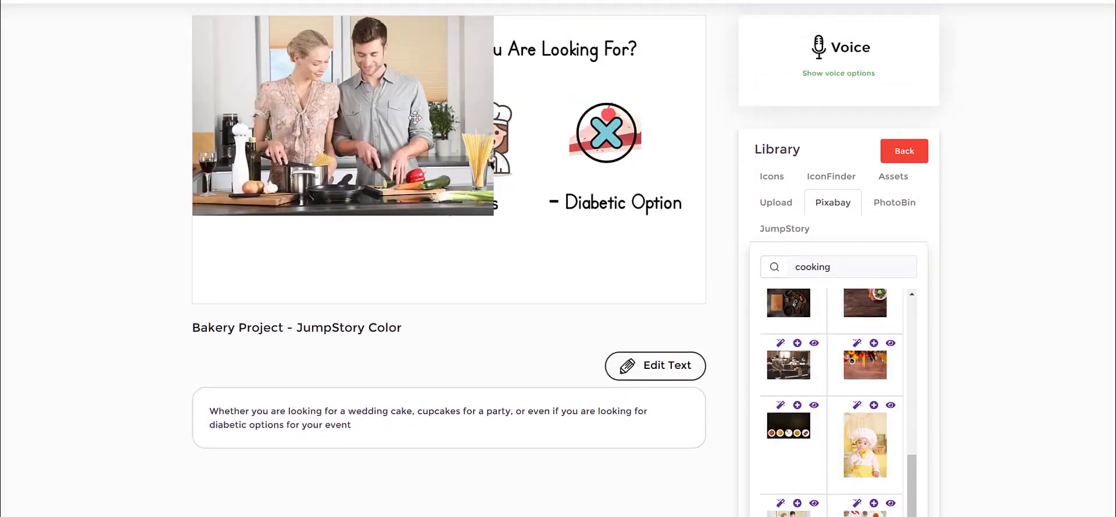
{"action": "scroll", "coordinate": [414, 117], "scroll_direction": "up", "scroll_amount": 1}
{"action": "left_click", "coordinate": [420, 165]}
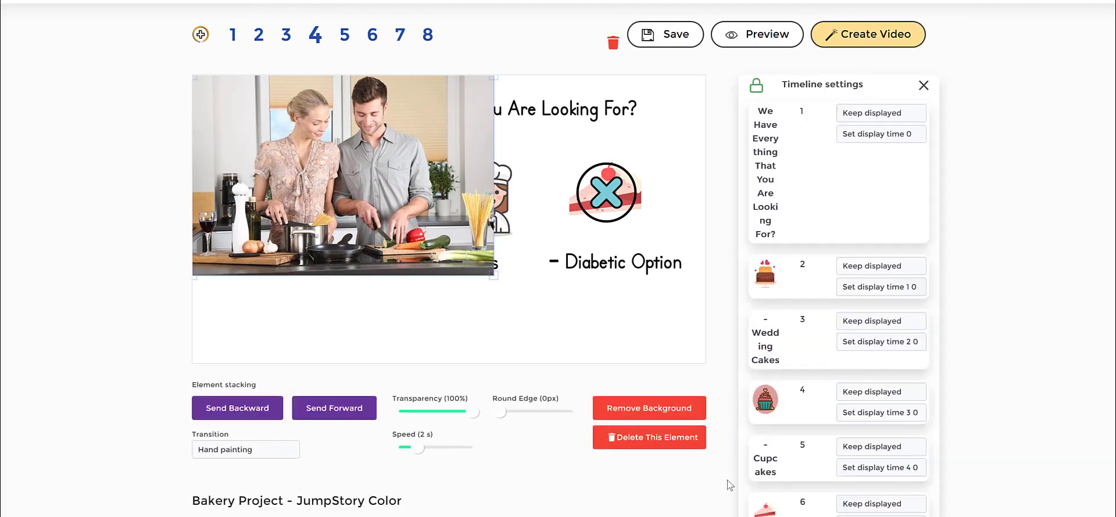
{"action": "left_click", "coordinate": [643, 445]}
{"action": "scroll", "coordinate": [939, 343], "scroll_direction": "down", "scroll_amount": 4}
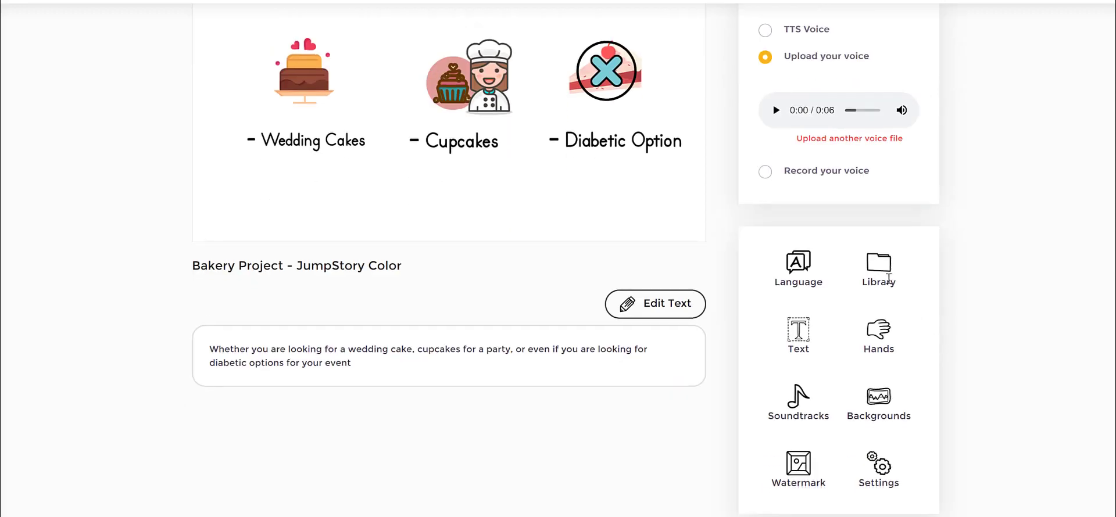
Add the colour painted-effect version of the Pixabay cooking couple photo to scene 4
{"action": "left_click", "coordinate": [882, 274]}
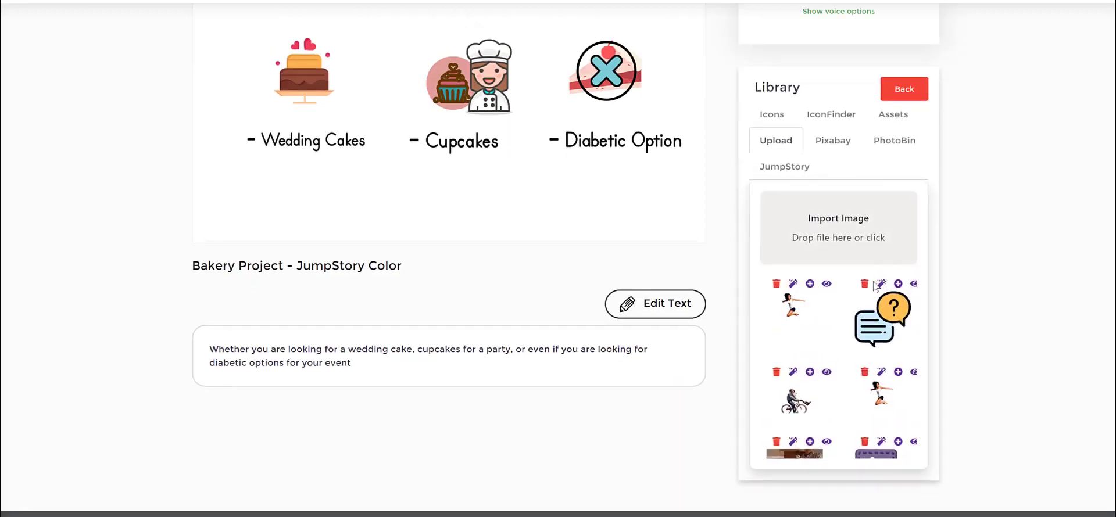
{"action": "left_click", "coordinate": [848, 146]}
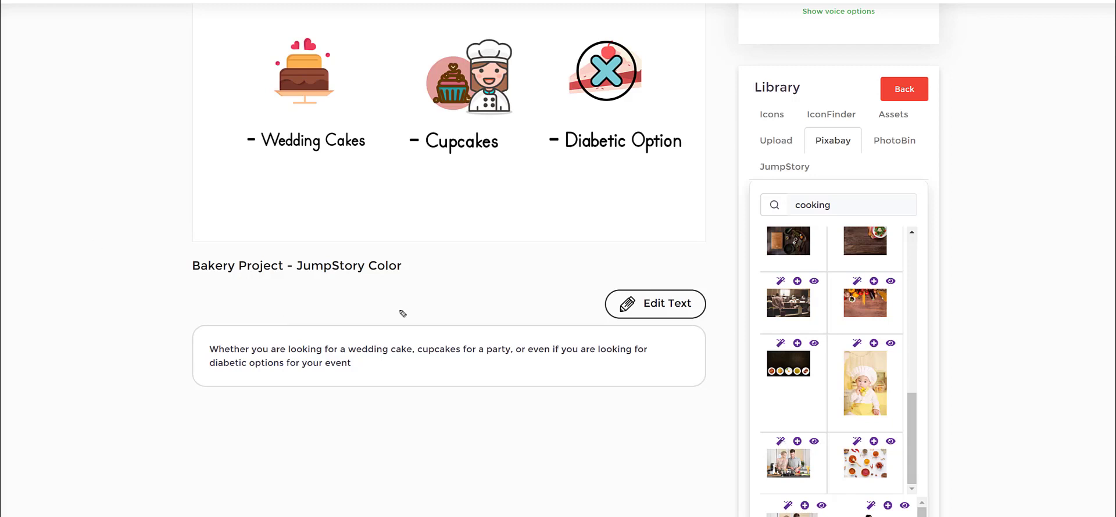
{"action": "mouse_move", "coordinate": [783, 398]}
{"action": "left_mouse_down"}
{"action": "mouse_move", "coordinate": [778, 447]}
{"action": "mouse_move", "coordinate": [791, 447]}
{"action": "mouse_move", "coordinate": [788, 400]}
{"action": "left_mouse_up"}
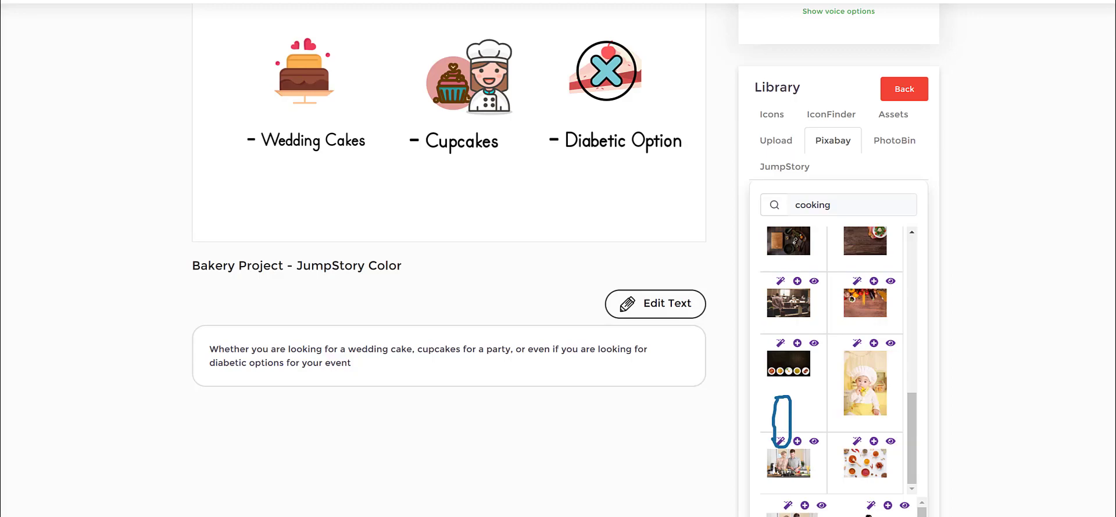
{"action": "left_click", "coordinate": [781, 441]}
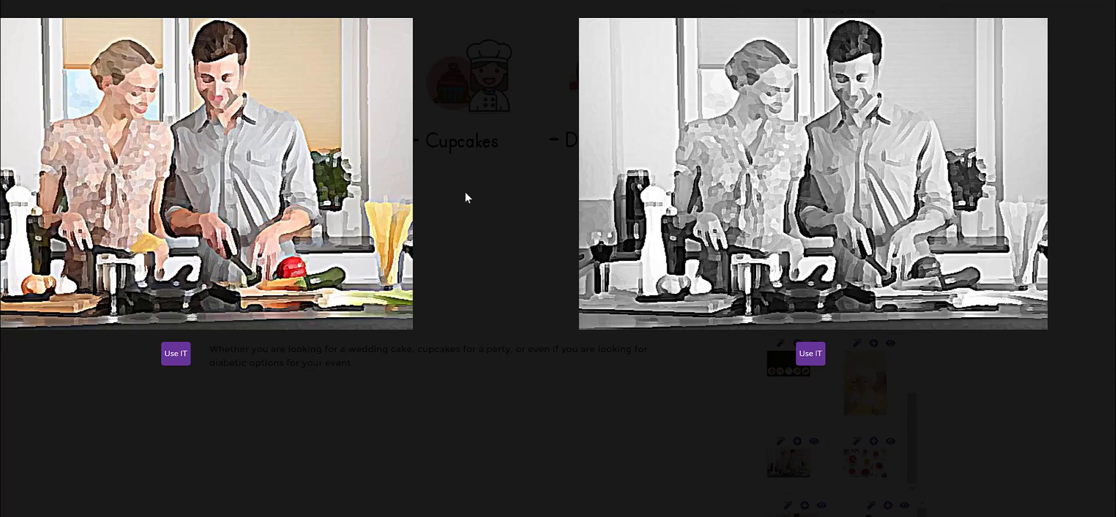
{"action": "left_click", "coordinate": [175, 355]}
{"action": "scroll", "coordinate": [529, 279], "scroll_direction": "up", "scroll_amount": 2}
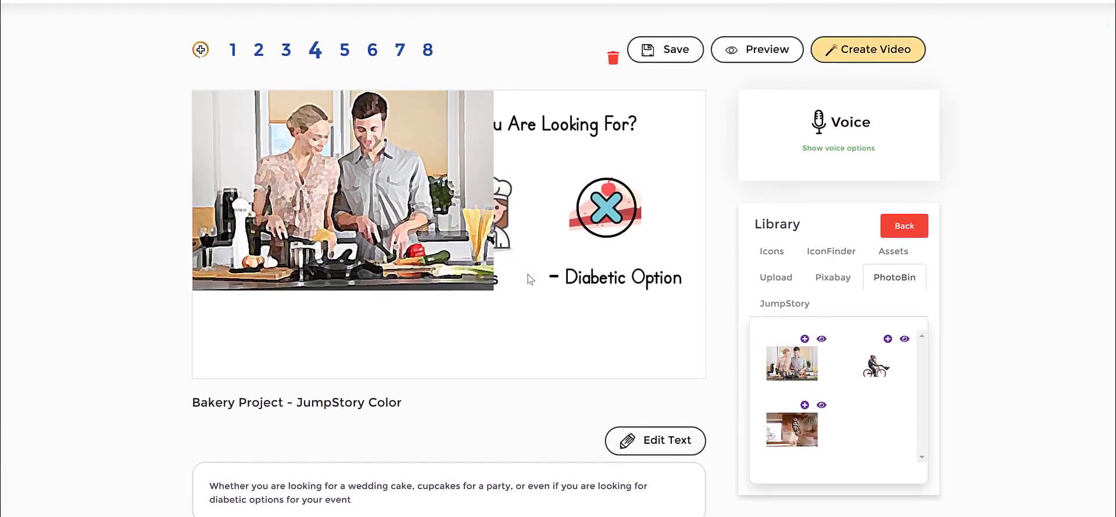
Remove the painted couple photo's background and confirm the deletion
{"action": "left_click", "coordinate": [388, 205]}
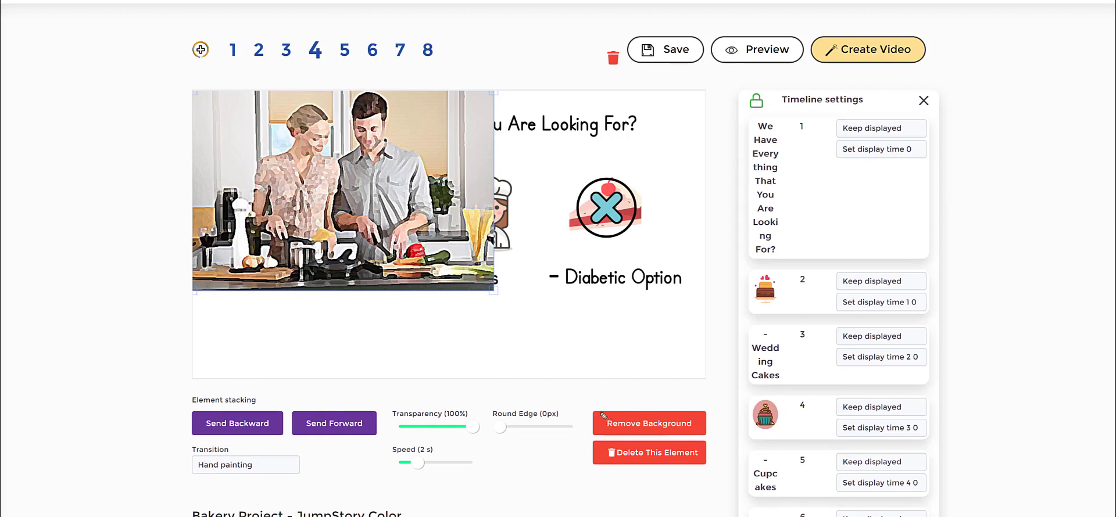
{"action": "mouse_move", "coordinate": [591, 405]}
{"action": "left_mouse_down"}
{"action": "mouse_move", "coordinate": [704, 399]}
{"action": "mouse_move", "coordinate": [715, 422]}
{"action": "mouse_move", "coordinate": [655, 448]}
{"action": "mouse_move", "coordinate": [590, 445]}
{"action": "mouse_move", "coordinate": [583, 400]}
{"action": "left_mouse_up"}
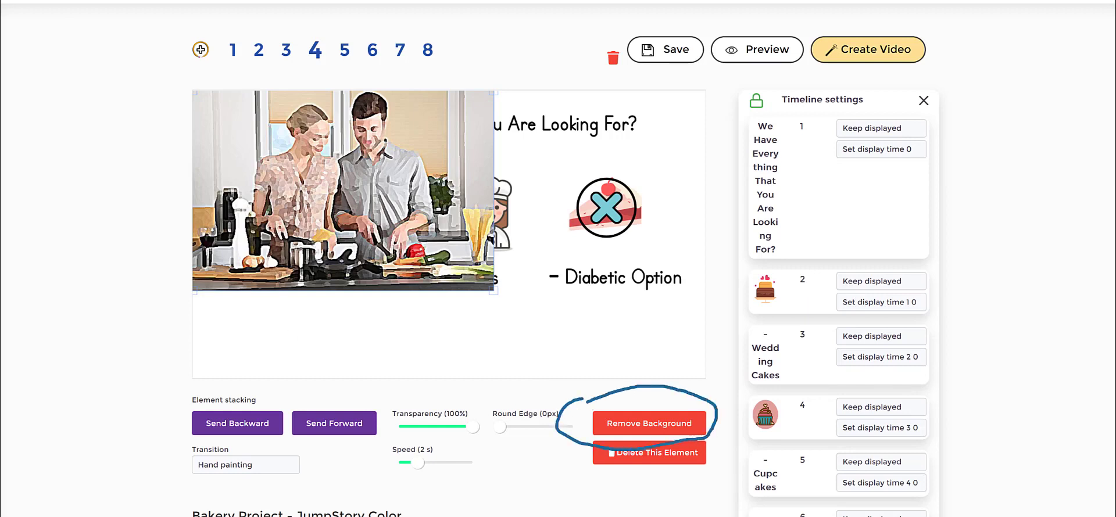
{"action": "key", "text": "Escape"}
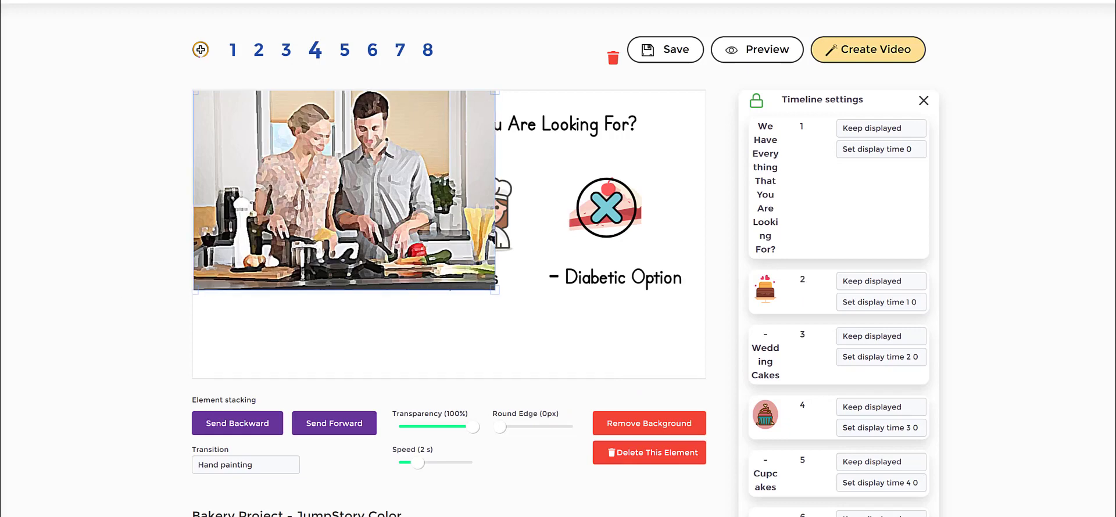
{"action": "left_click", "coordinate": [663, 425]}
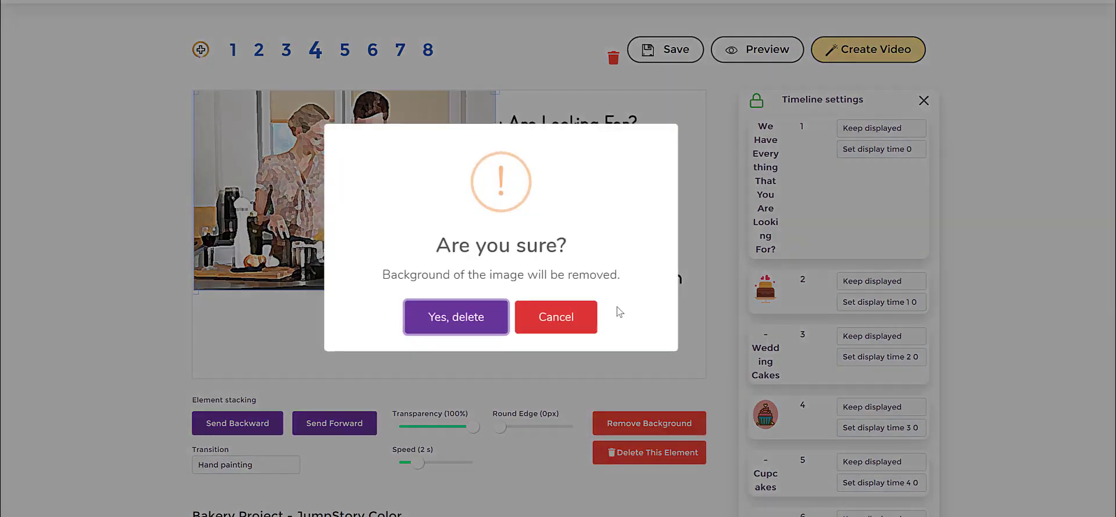
{"action": "left_click", "coordinate": [488, 318]}
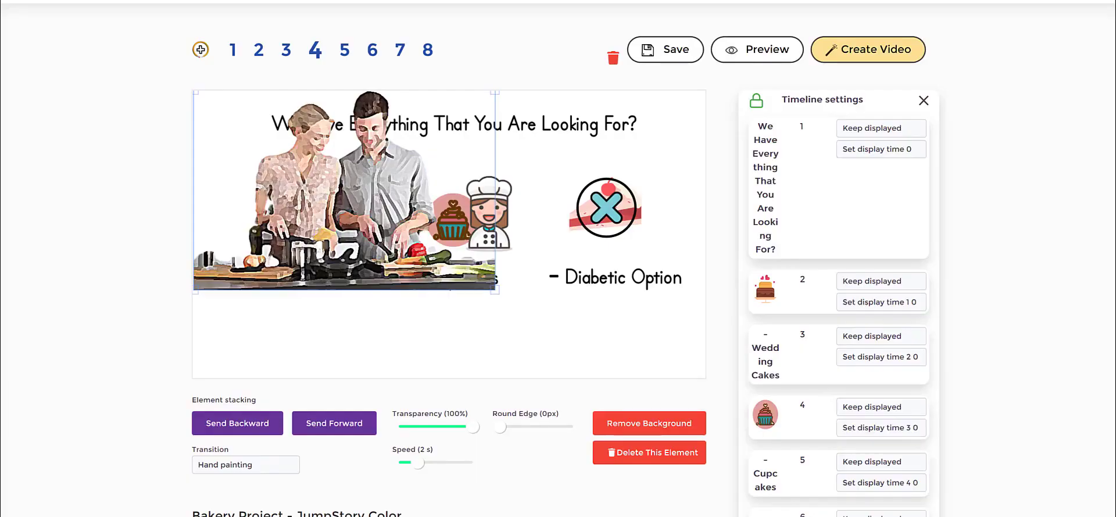
Shrink the couple photo beneath '- Cupcakes', leaving its transition as Hand painting
{"action": "left_click_drag", "start_coordinate": [330, 152], "coordinate": [461, 210]}
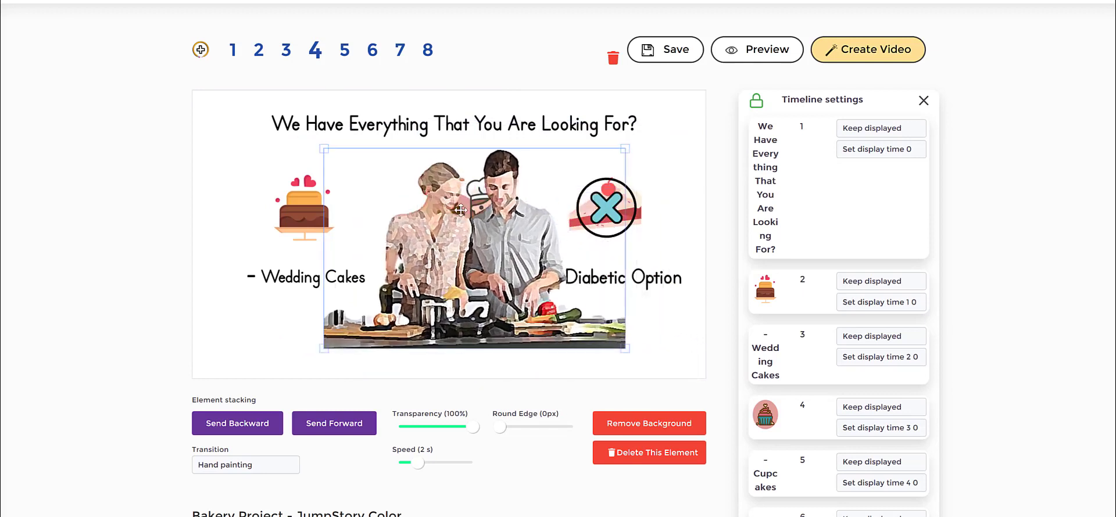
{"action": "left_click_drag", "start_coordinate": [625, 349], "coordinate": [459, 339]}
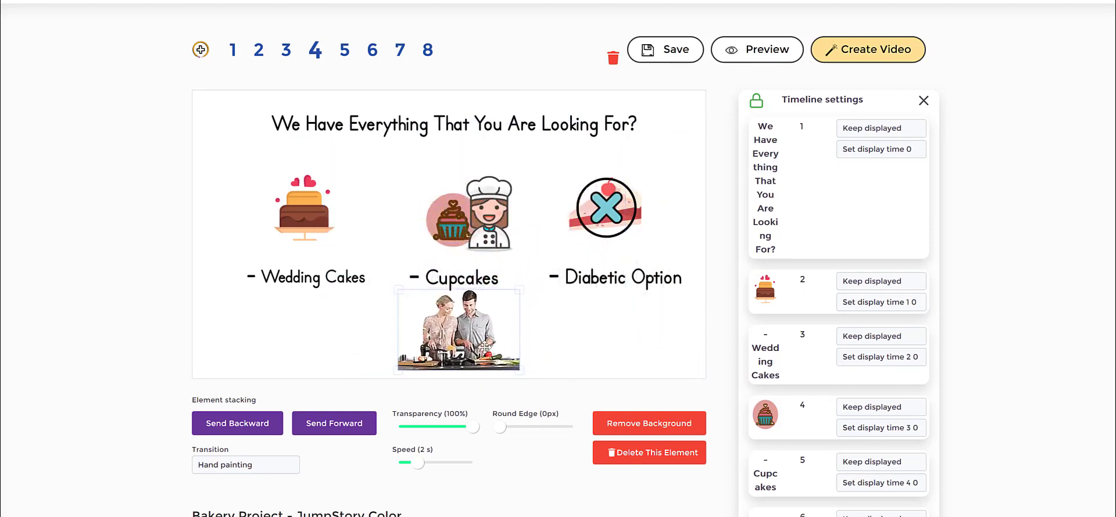
{"action": "left_click", "coordinate": [257, 467]}
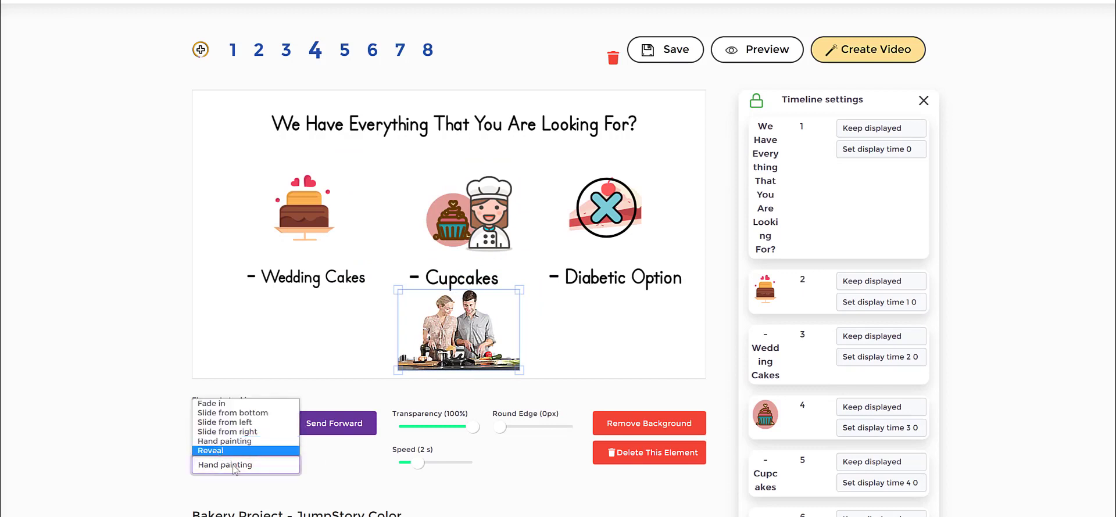
{"action": "left_click", "coordinate": [102, 361]}
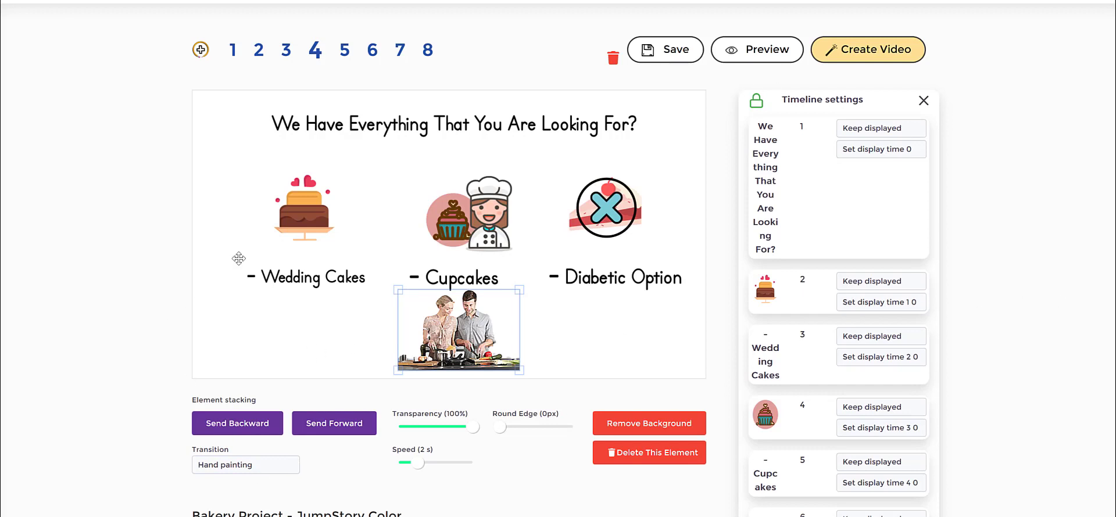
{"action": "mouse_move", "coordinate": [716, 88]}
{"action": "left_mouse_down"}
{"action": "mouse_move", "coordinate": [941, 120]}
{"action": "mouse_move", "coordinate": [753, 251]}
{"action": "mouse_move", "coordinate": [712, 106]}
{"action": "left_mouse_up"}
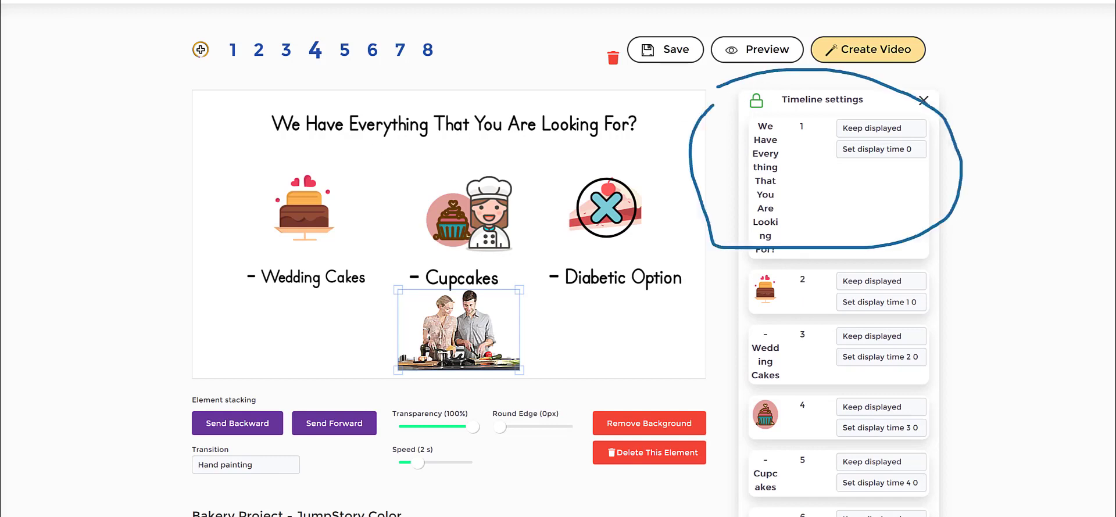
{"action": "key", "text": "Escape"}
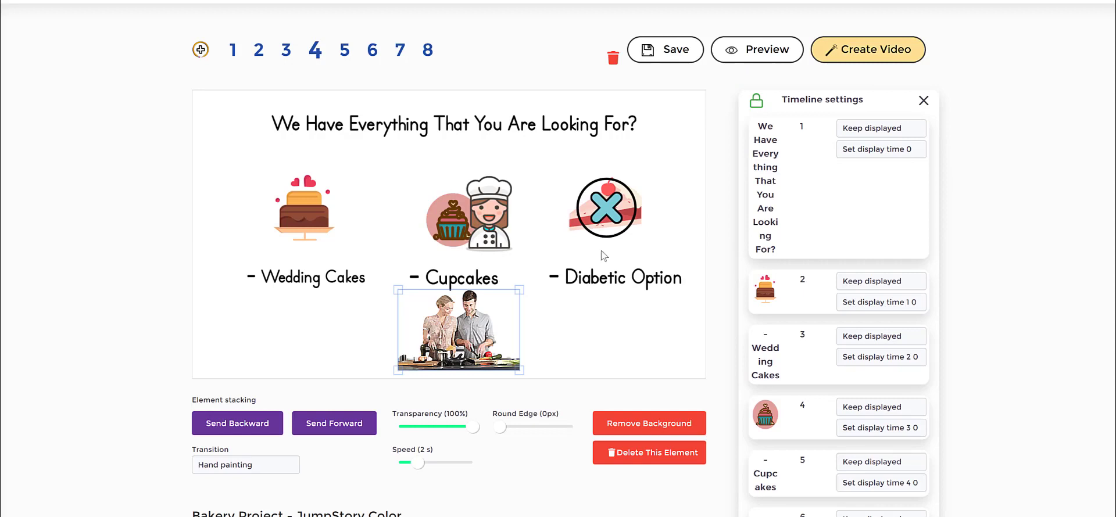
{"action": "left_click", "coordinate": [555, 351]}
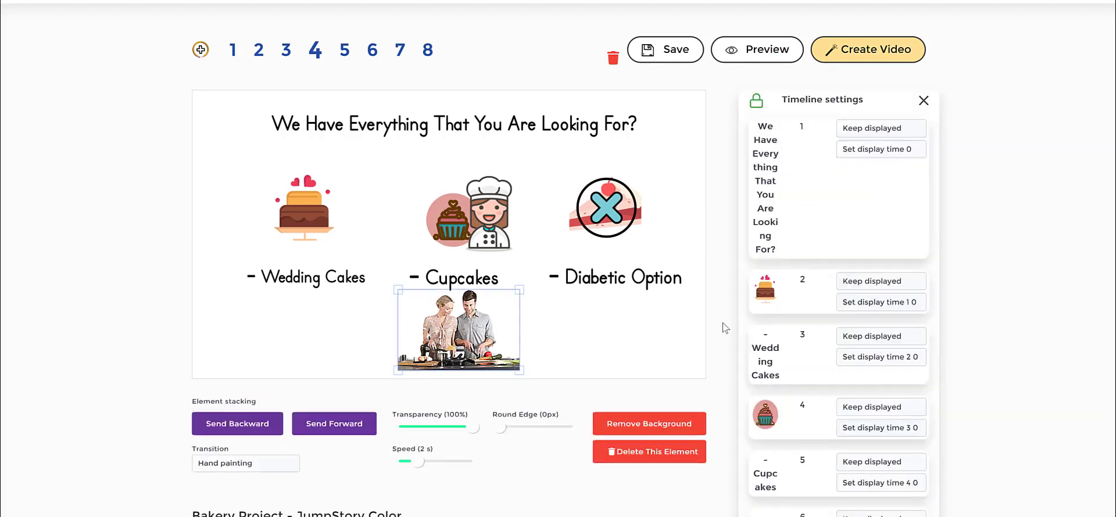
Deselect the couple photo and open the image library's Icons collection showing cupcake icons
{"action": "left_click", "coordinate": [575, 347]}
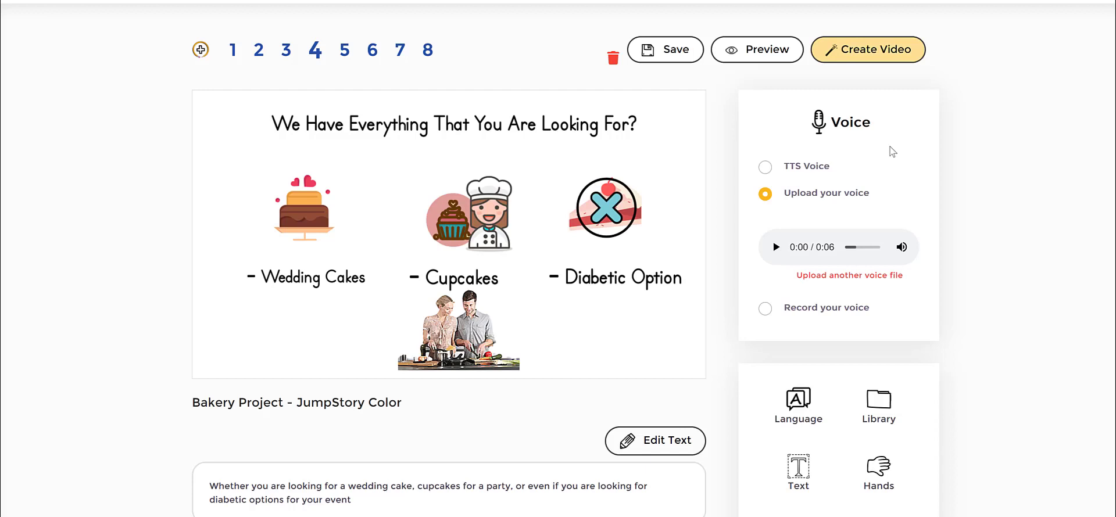
{"action": "scroll", "coordinate": [851, 331], "scroll_direction": "down", "scroll_amount": 1}
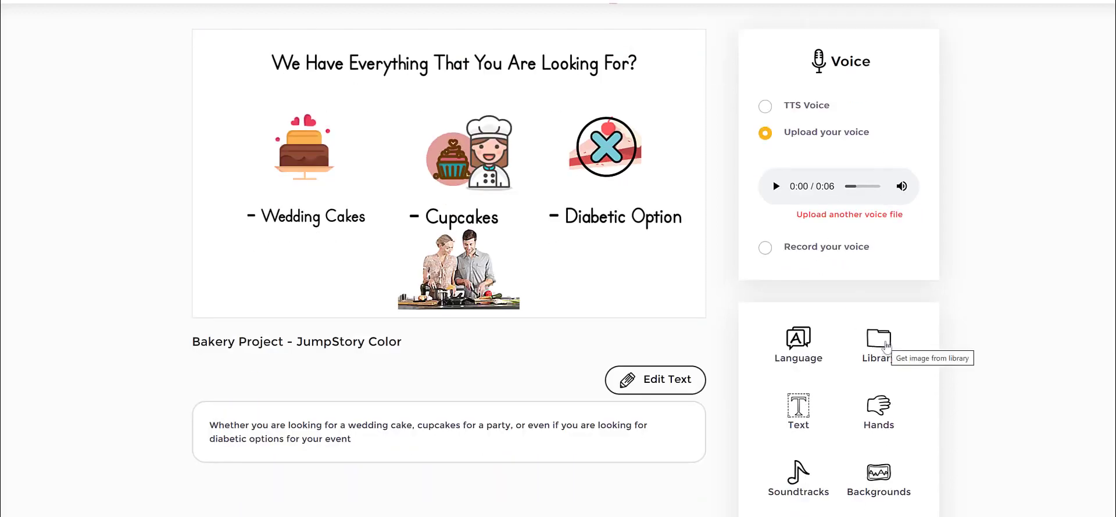
{"action": "left_click", "coordinate": [886, 347]}
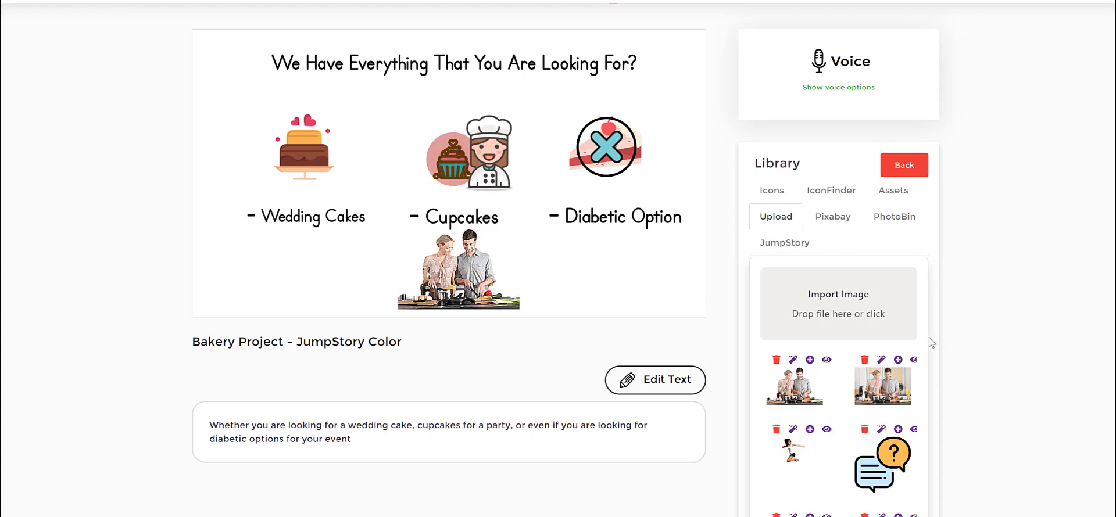
{"action": "left_click", "coordinate": [783, 199]}
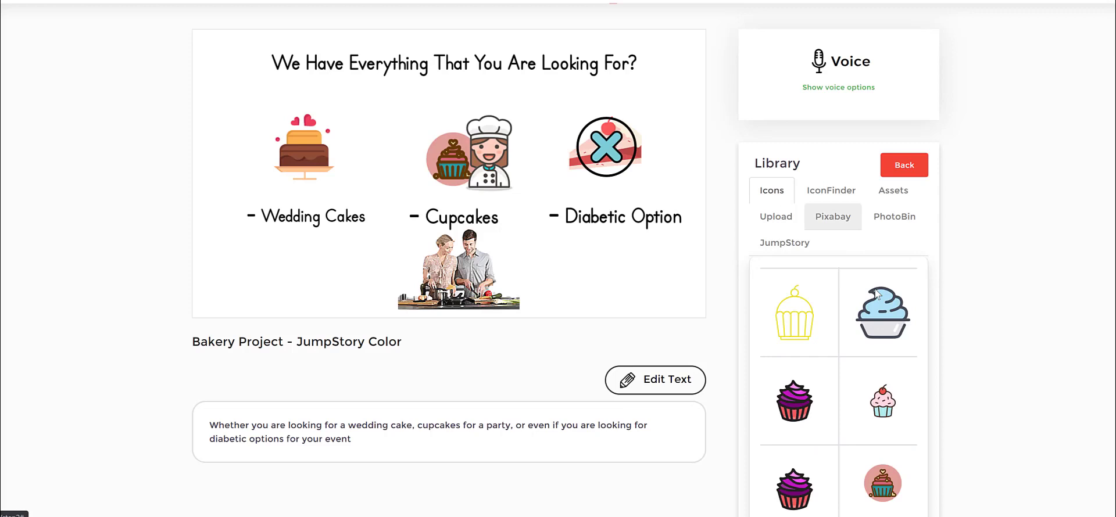